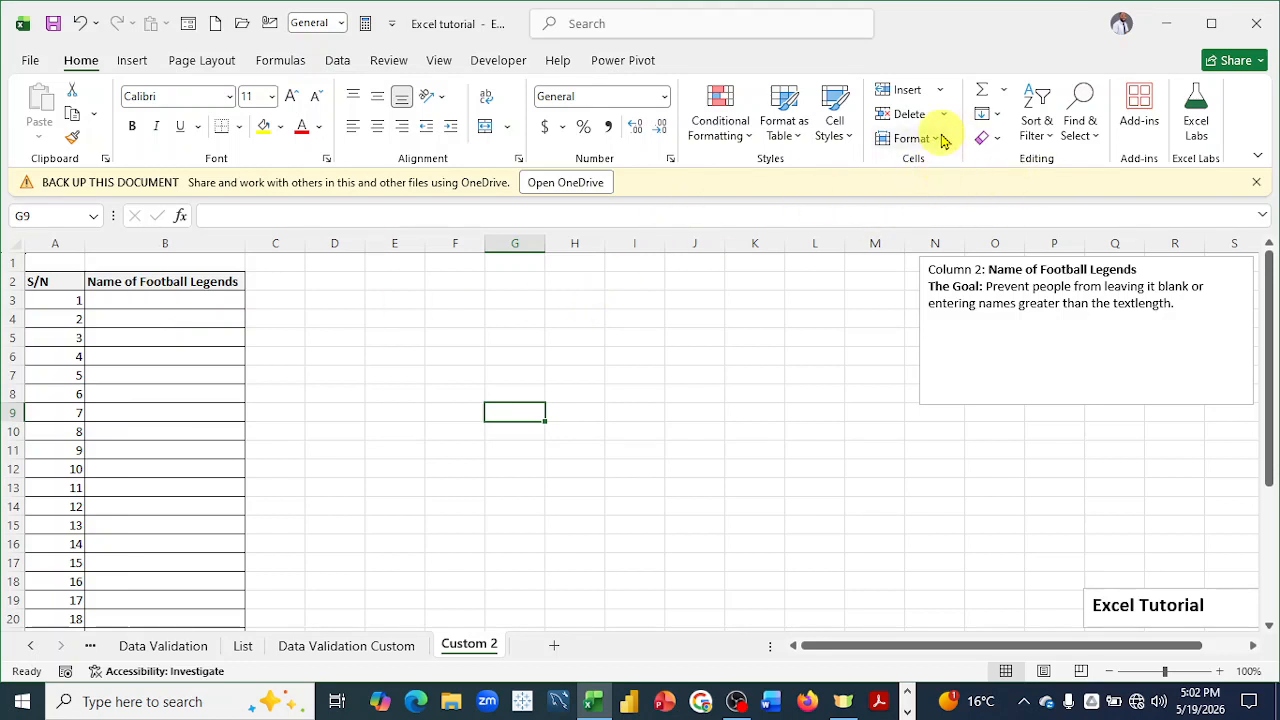
Examine the minimum and maximum criteria that Data Validation offers for a Text length rule, without applying it.
click(336, 64)
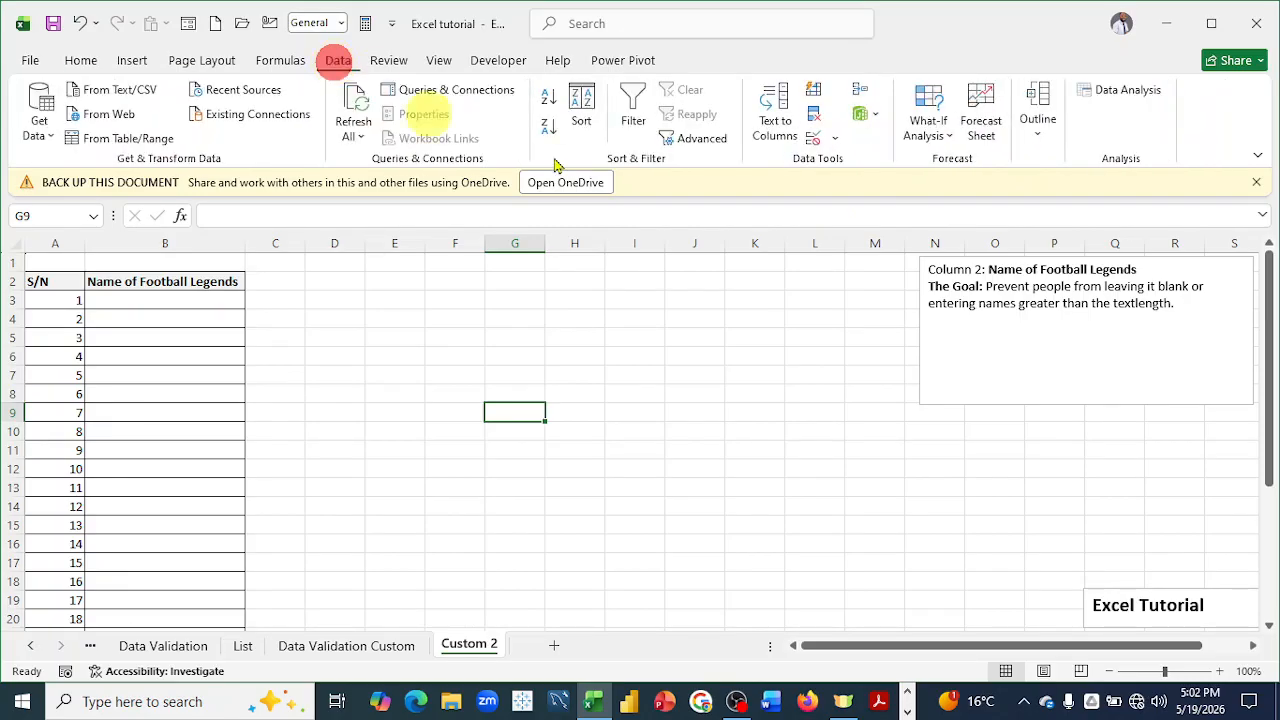
click(834, 140)
click(870, 166)
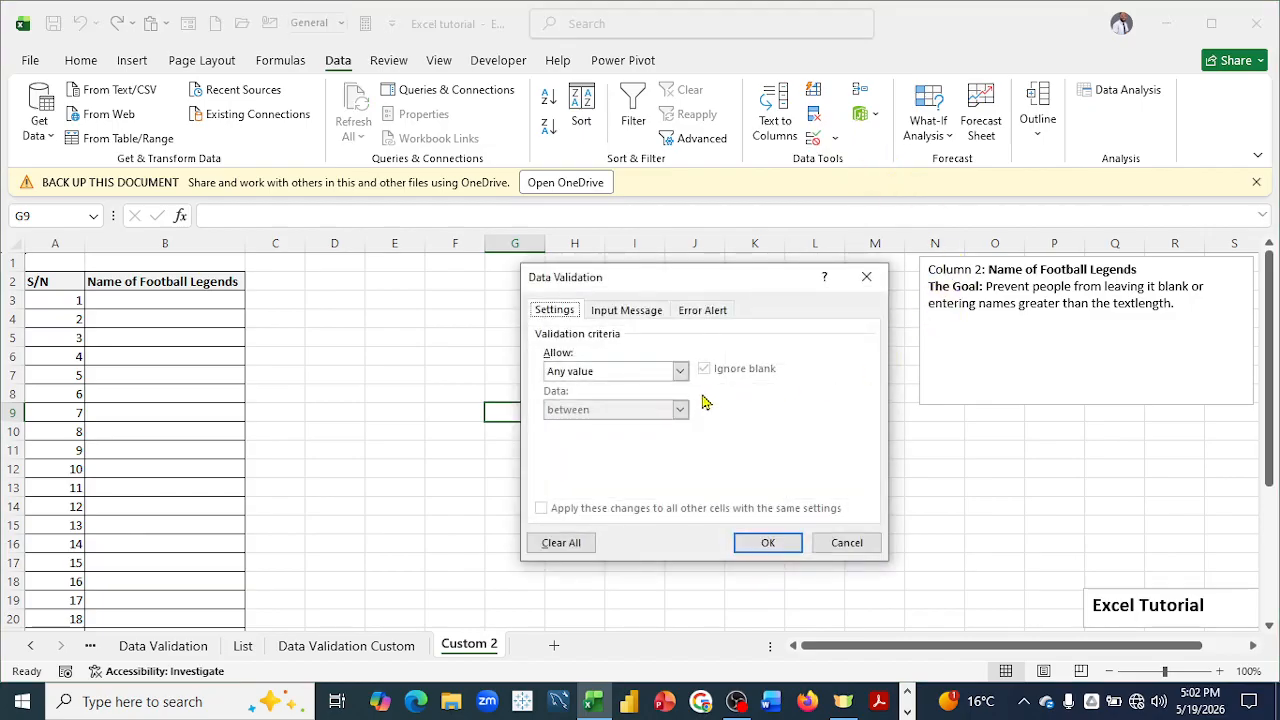
click(679, 372)
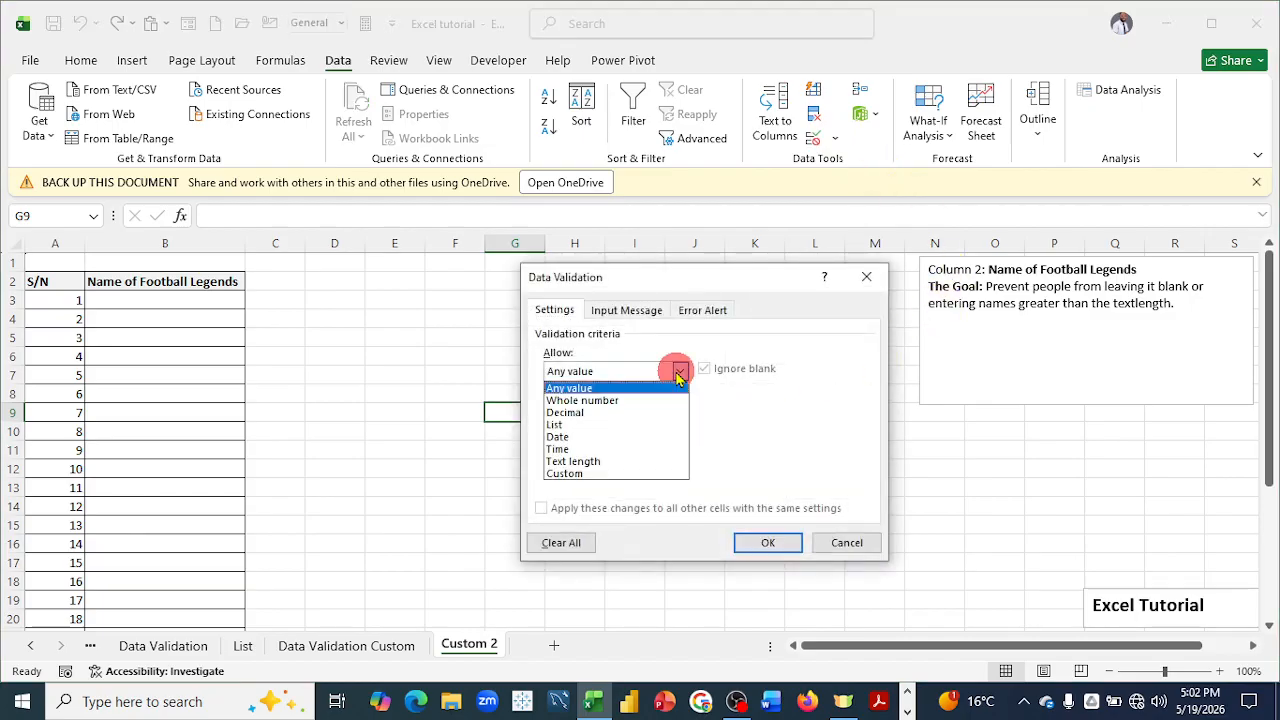
click(598, 467)
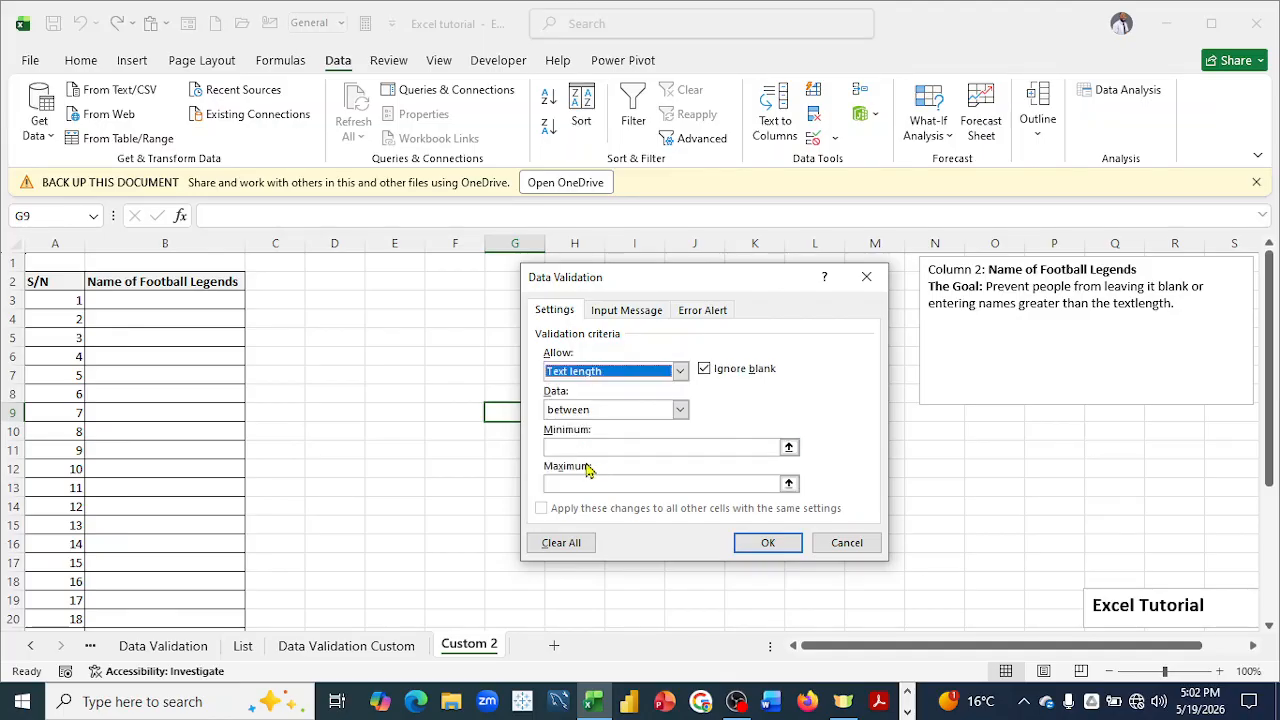
click(553, 484)
click(555, 446)
click(581, 477)
click(589, 449)
click(549, 481)
click(843, 541)
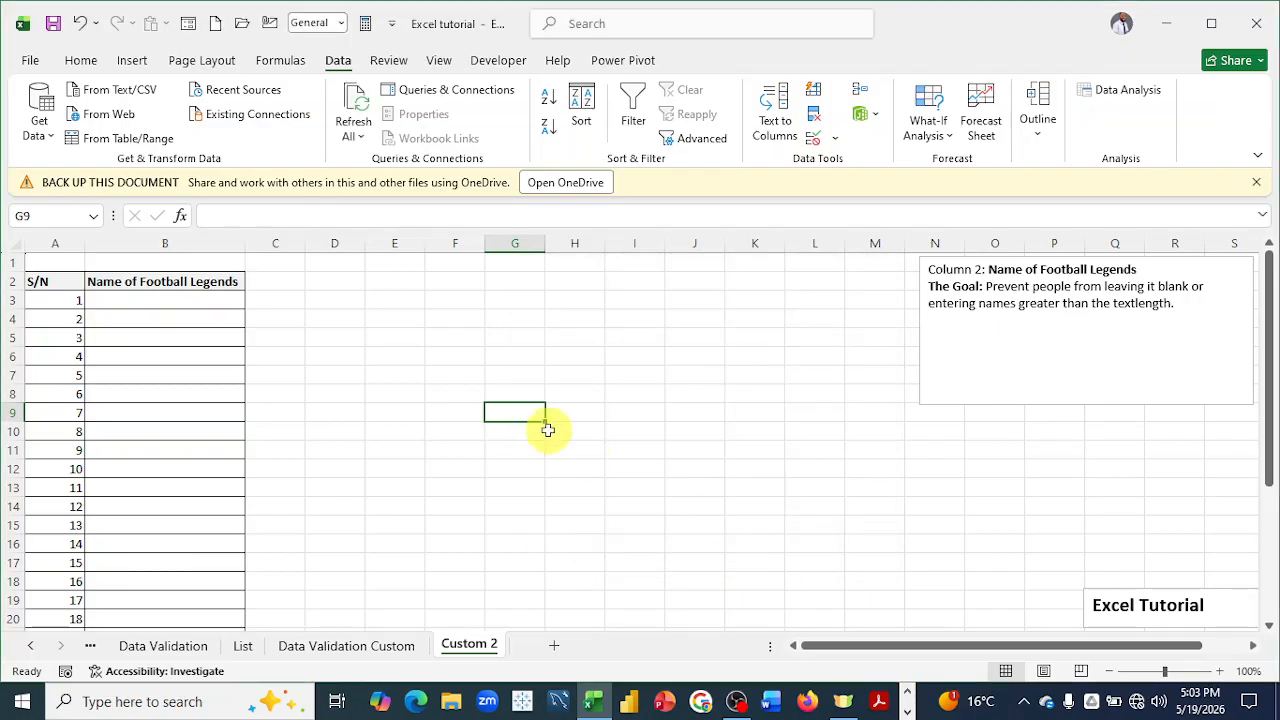
click(84, 60)
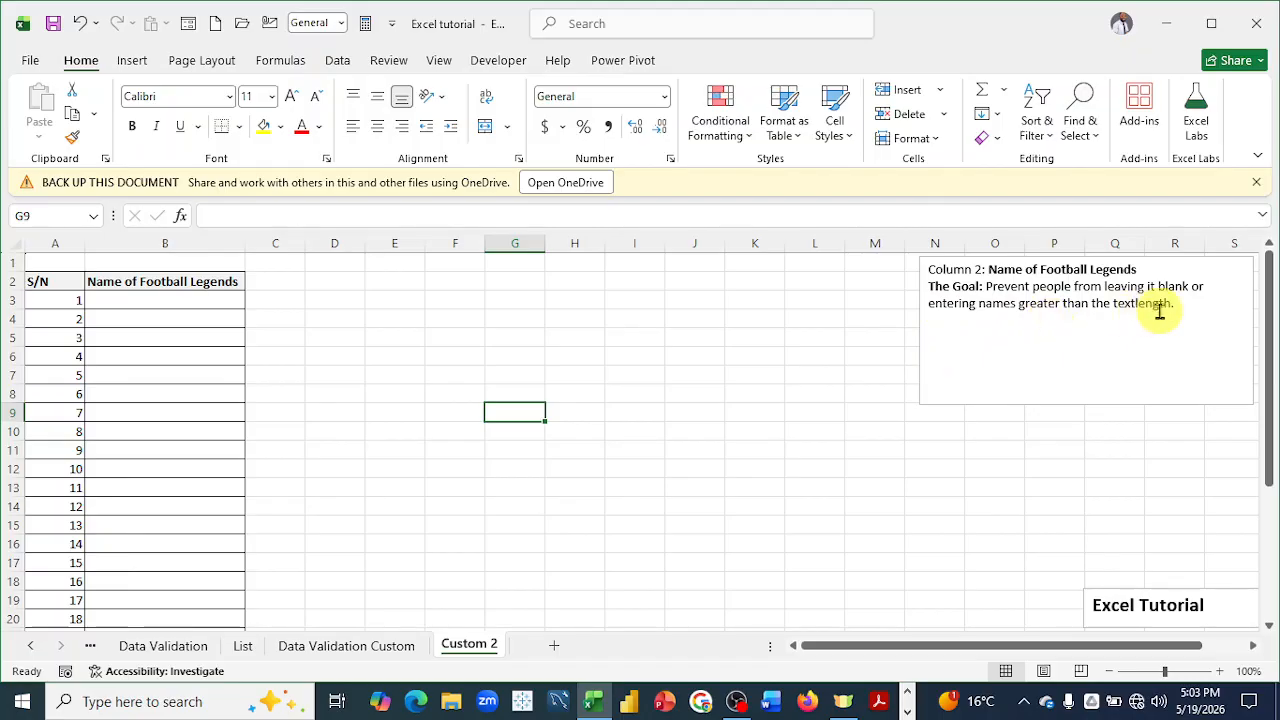
Clear all existing data validation settings for the name cells B3:B20.
drag(134, 299, 144, 616)
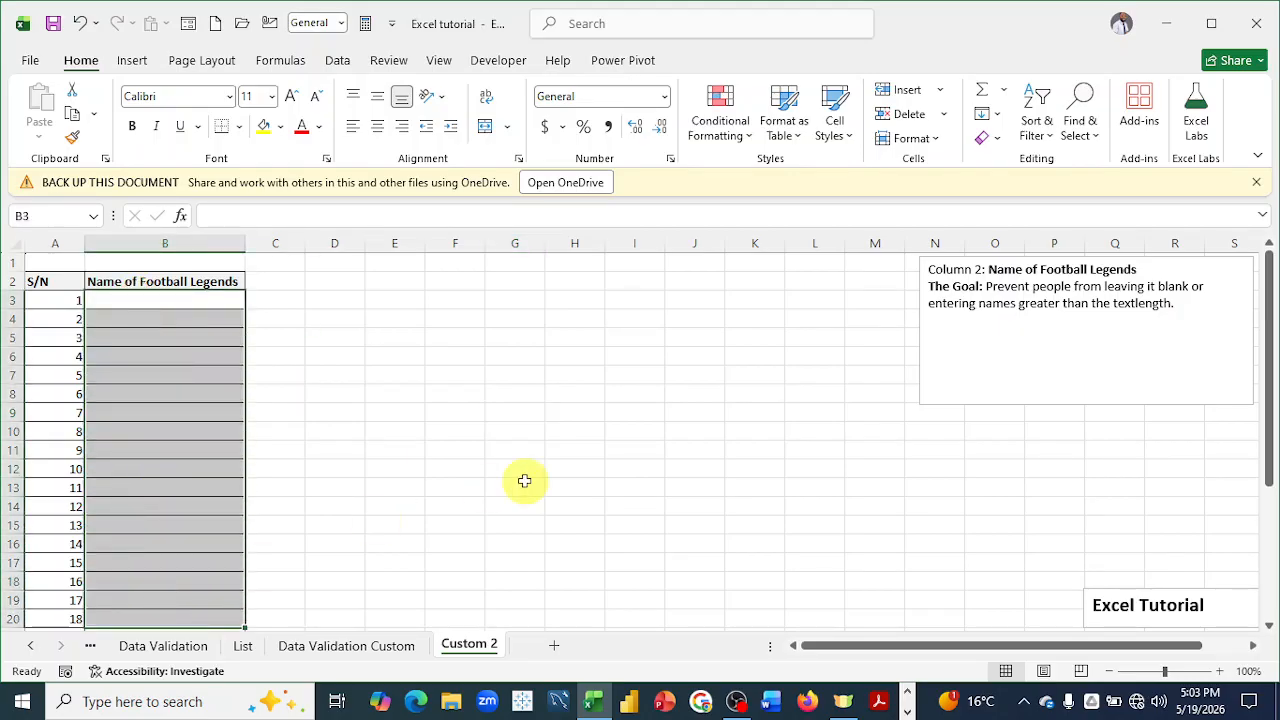
click(341, 64)
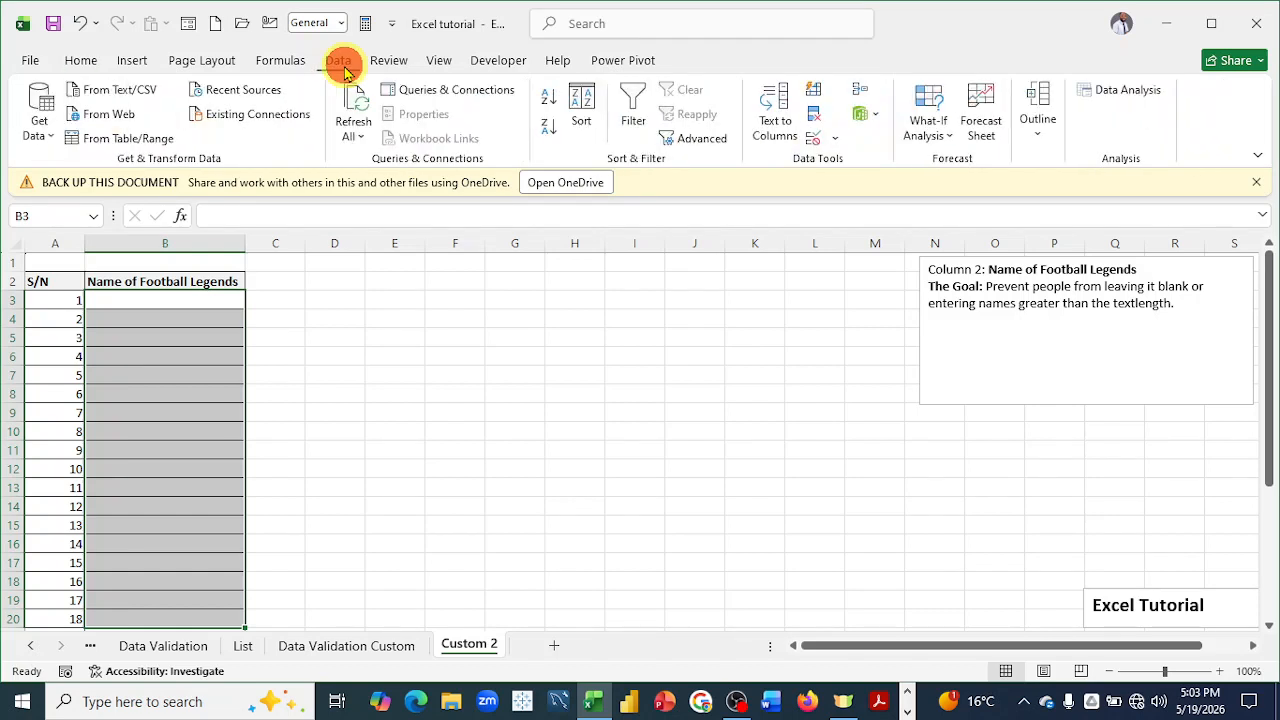
click(834, 138)
click(870, 164)
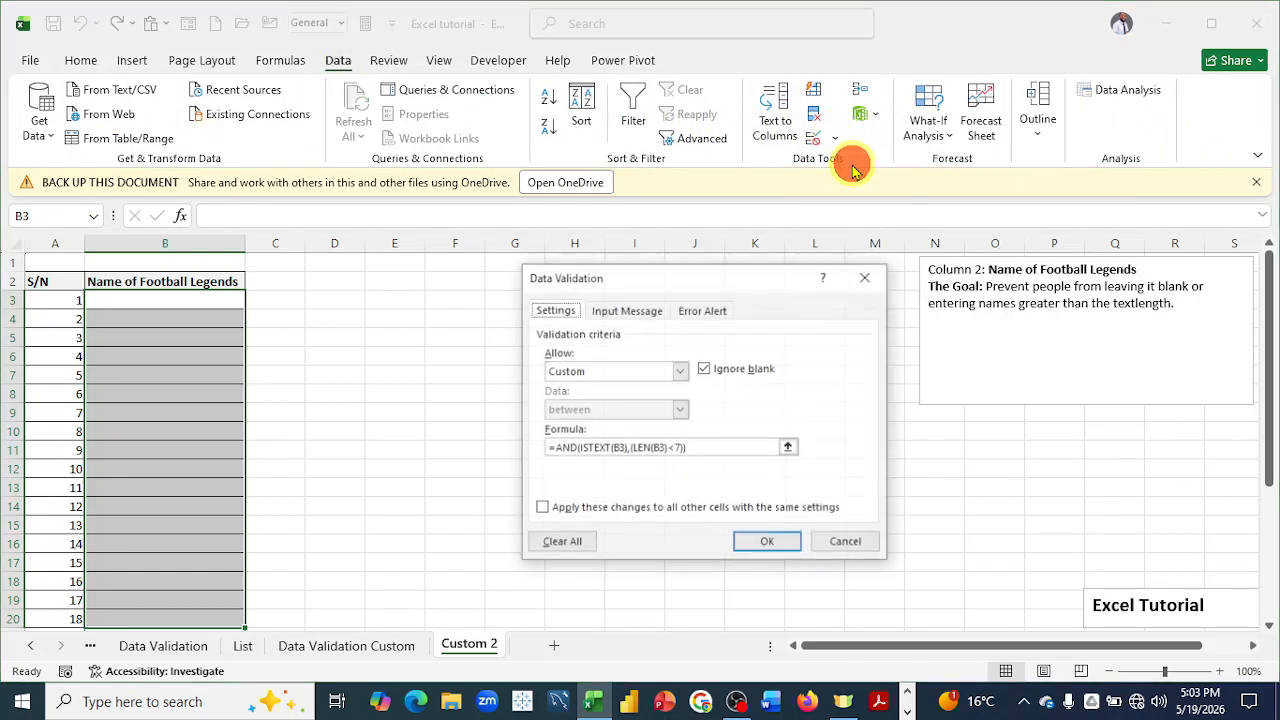
click(556, 542)
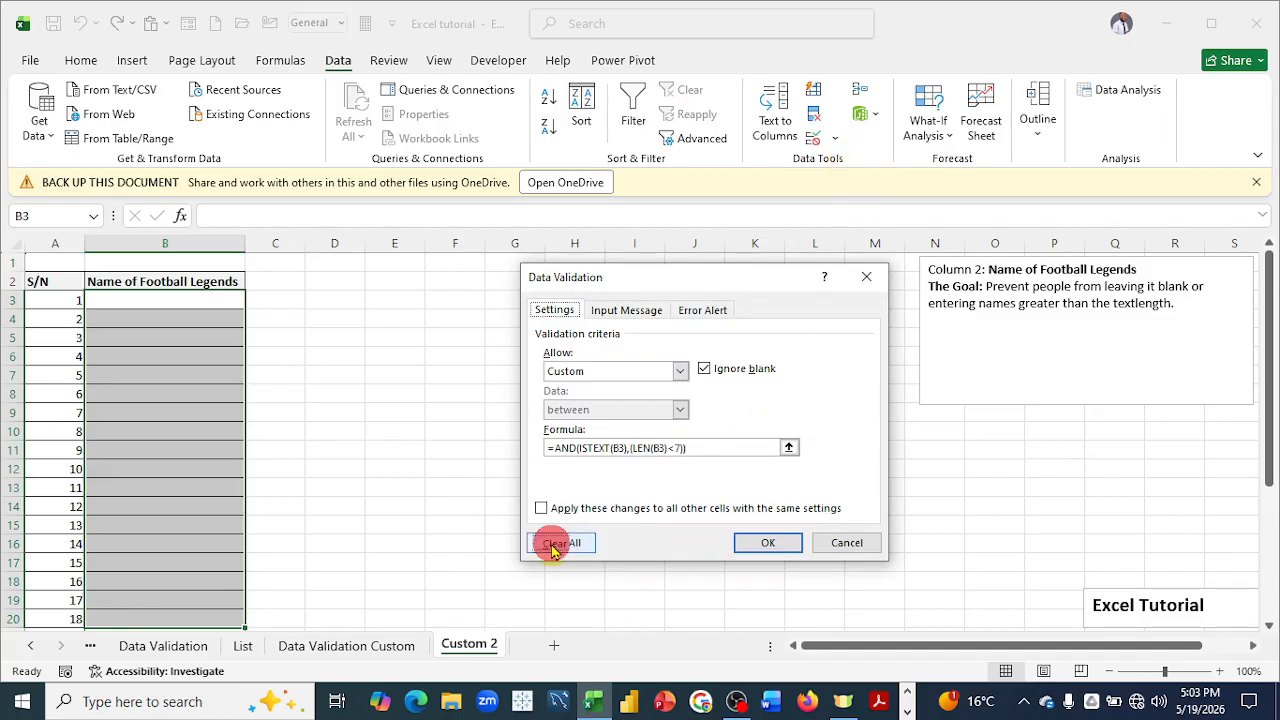
Set a Custom validation criterion for B3:B20 with the formula =AND(ISTEXT(B3),(LEN(B3)<7)).
click(680, 370)
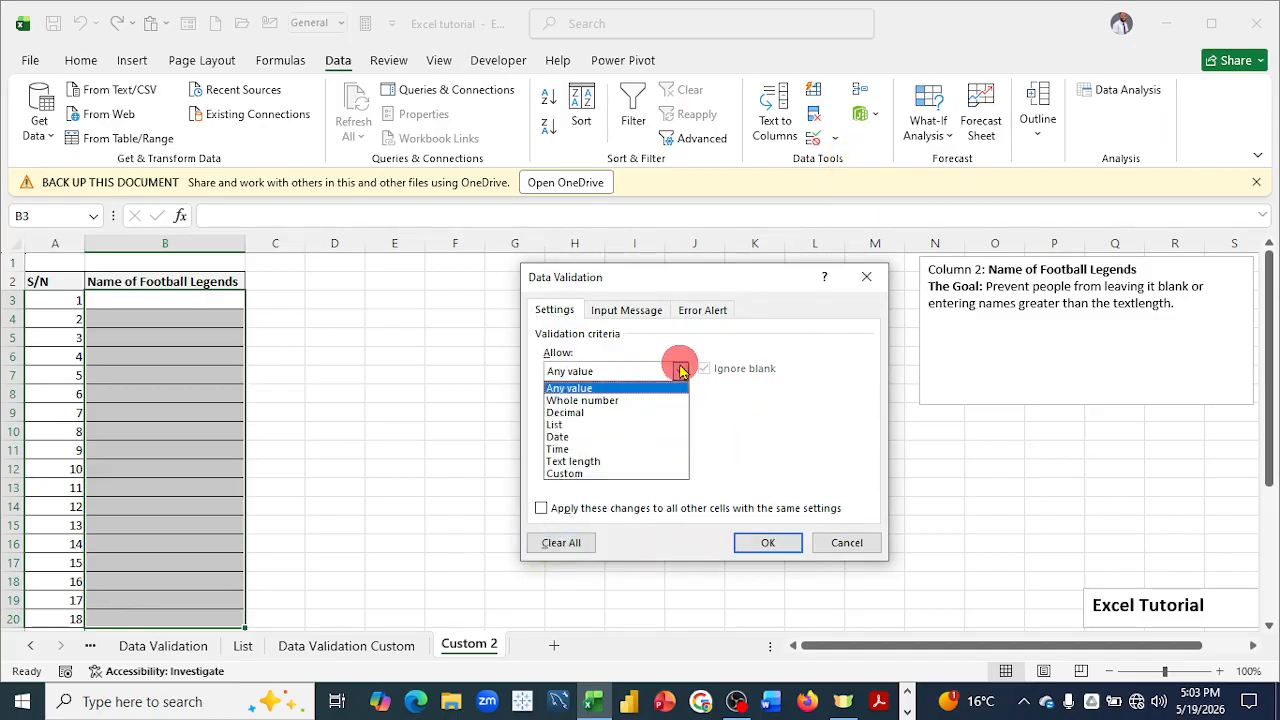
click(585, 475)
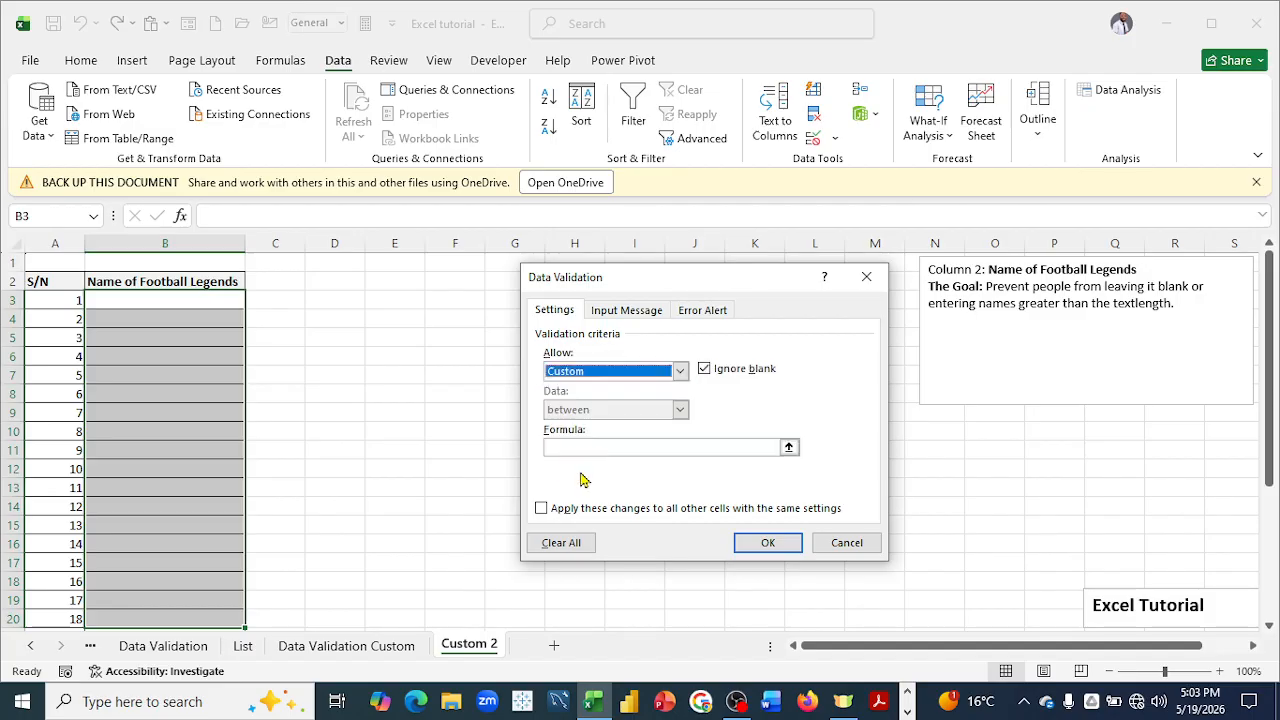
click(562, 447)
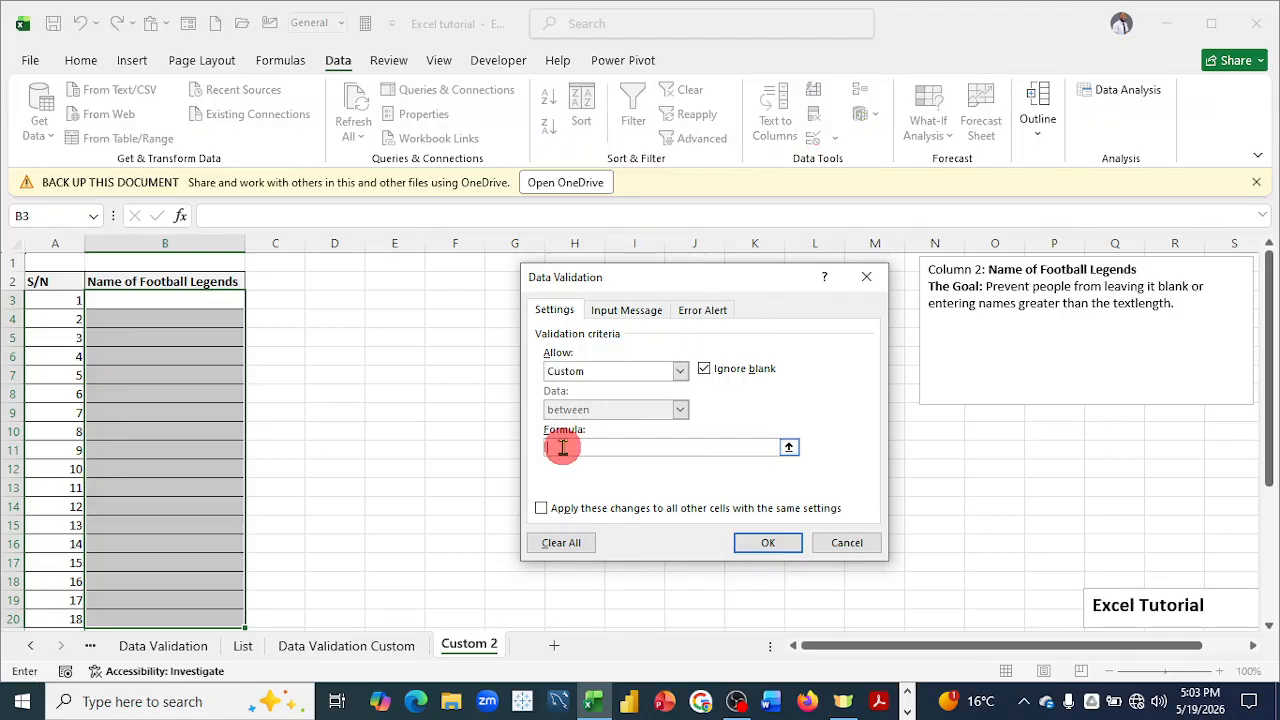
text(=)
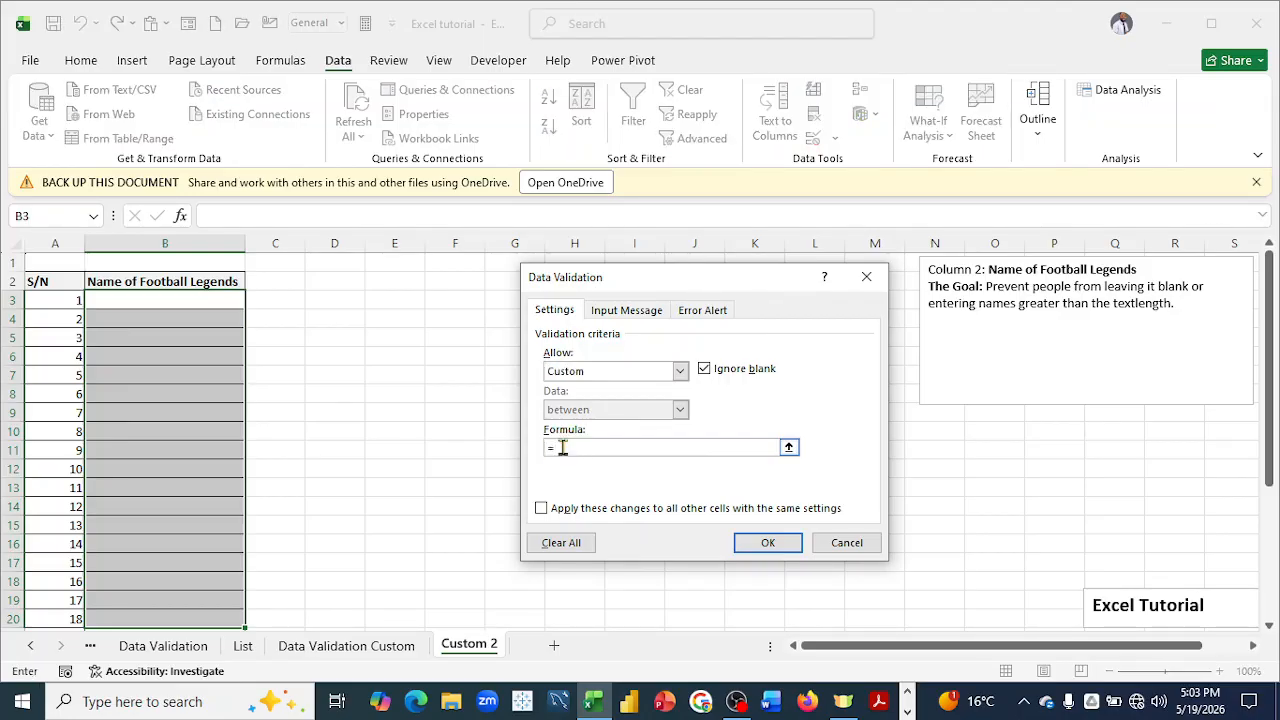
text(AND(ISTEXT()
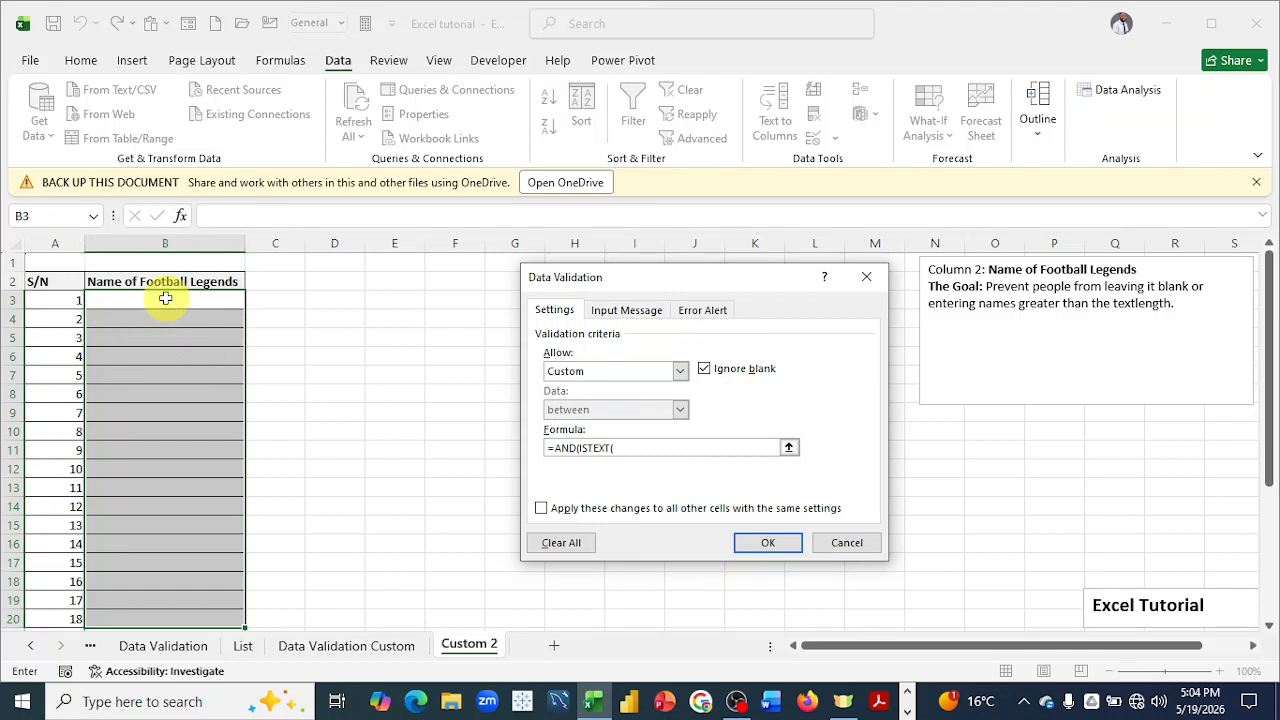
text(B3),(LEN)
text((B3)
text(<7)
text()))
Add an input message titled "Instruction" with the text "Your textlength must not go above 6".
click(625, 311)
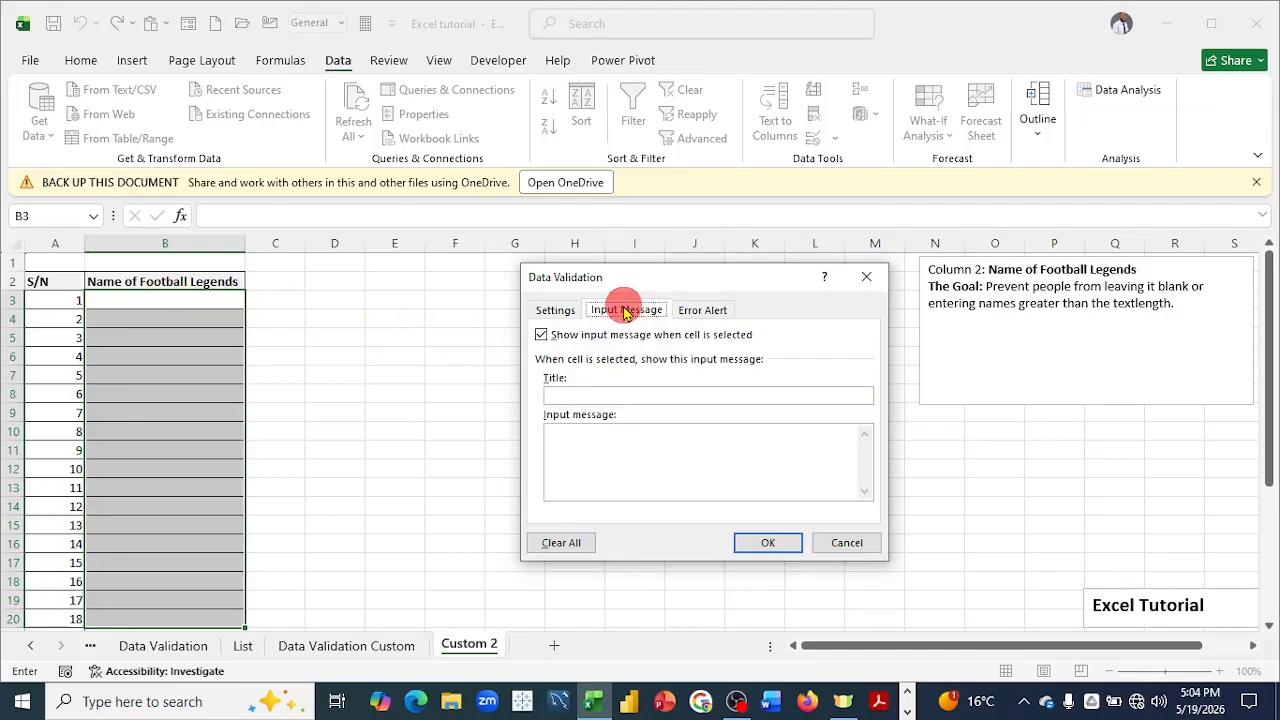
click(560, 395)
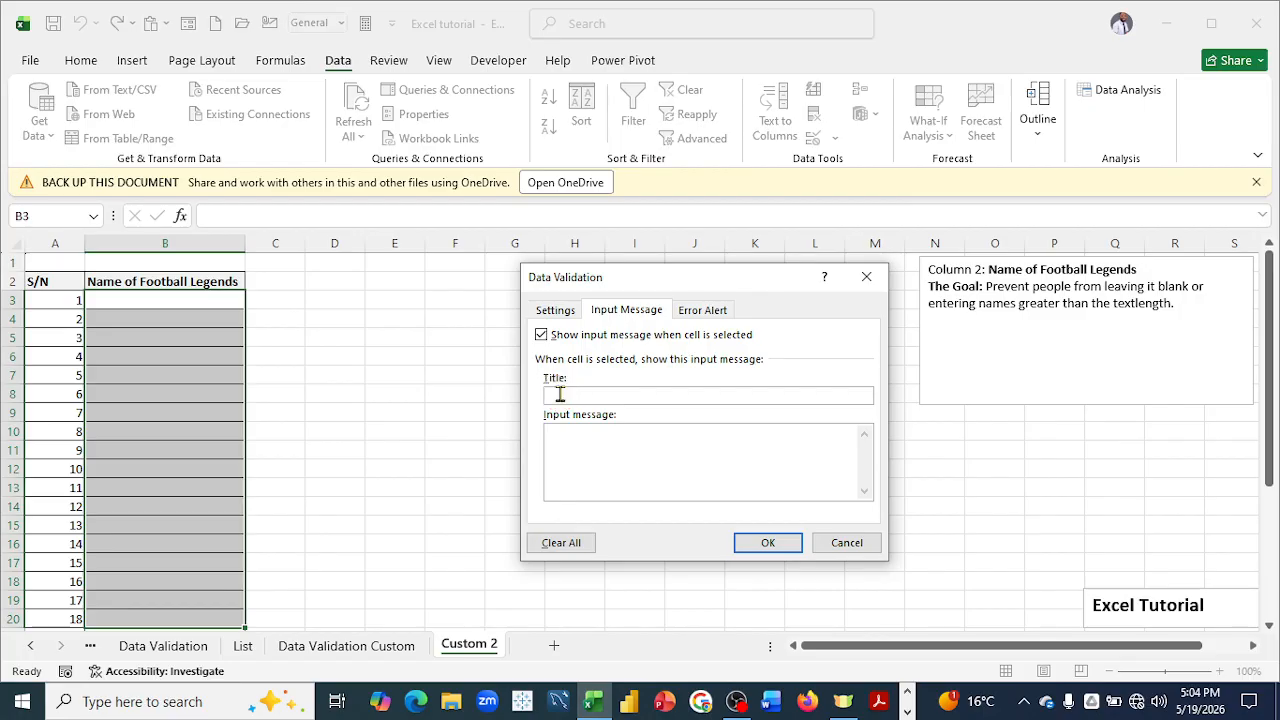
text(Instruction)
click(560, 436)
text(Yours)
key(BackSpace)
text(text)
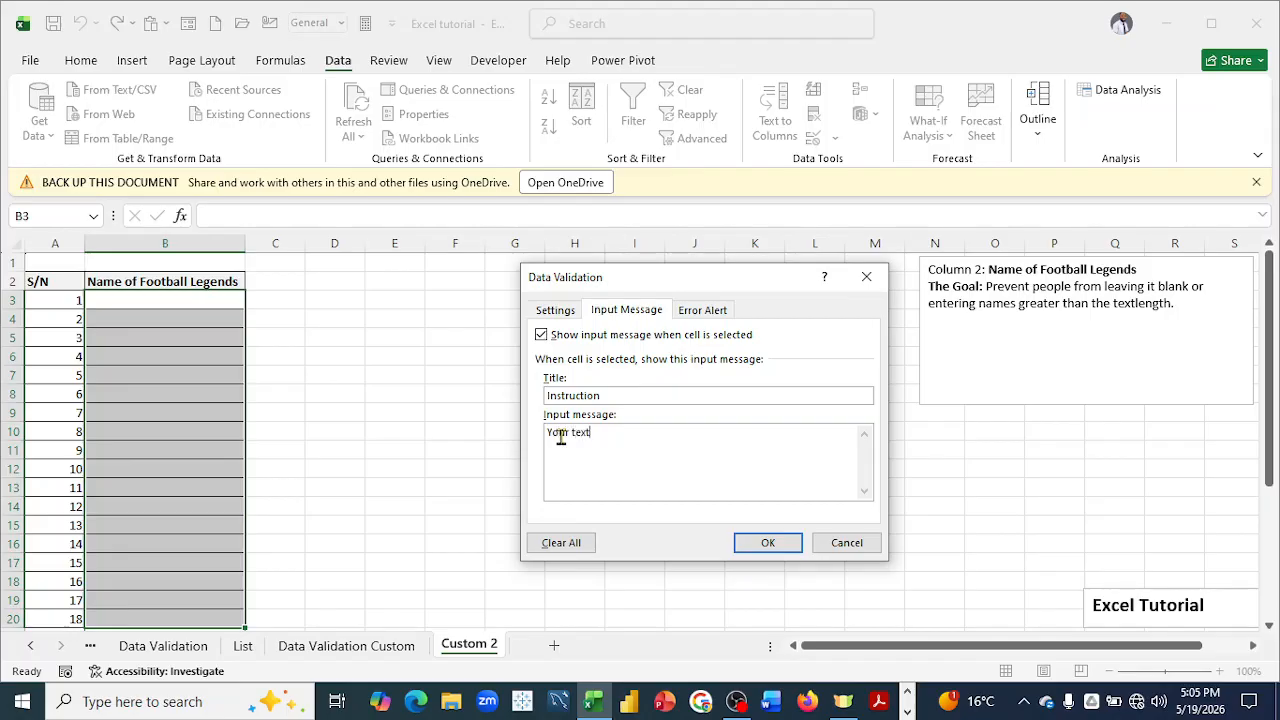
text(length must not go above)
text(6)
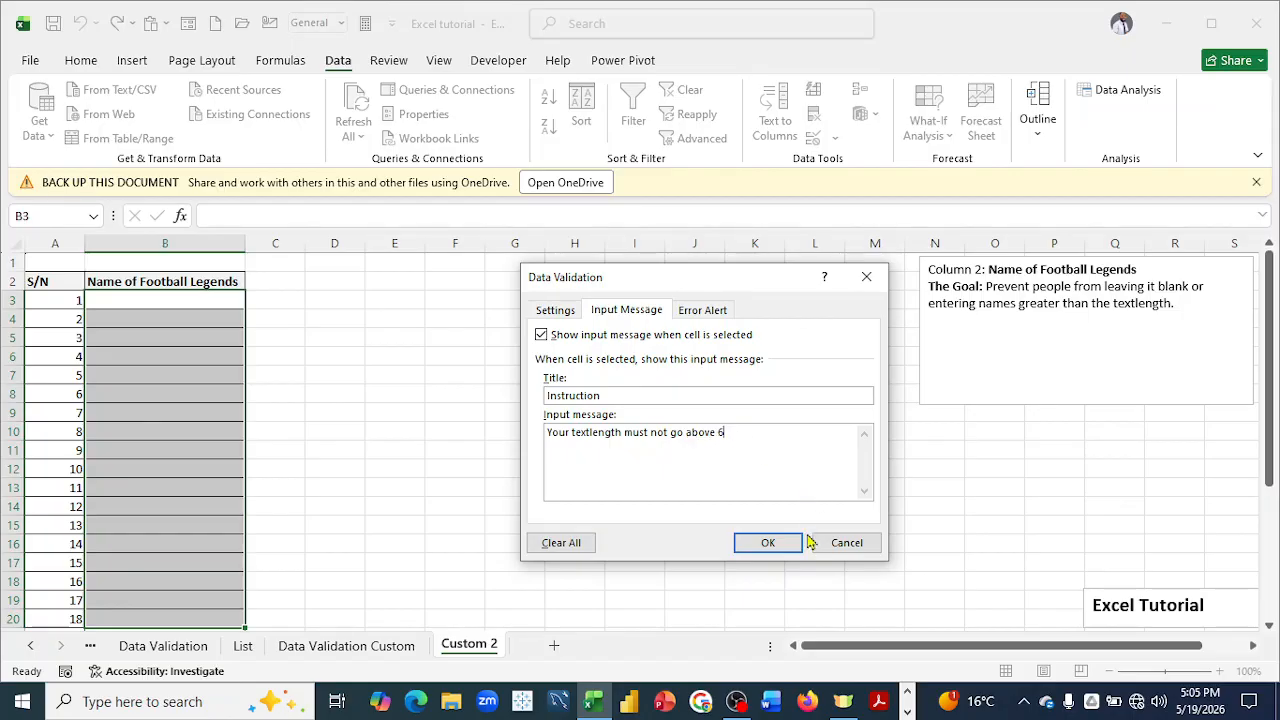
Set a Warning error alert titled "Wrong Entry !" with the message "Kindly follow the instruction !" and apply the validation.
click(706, 312)
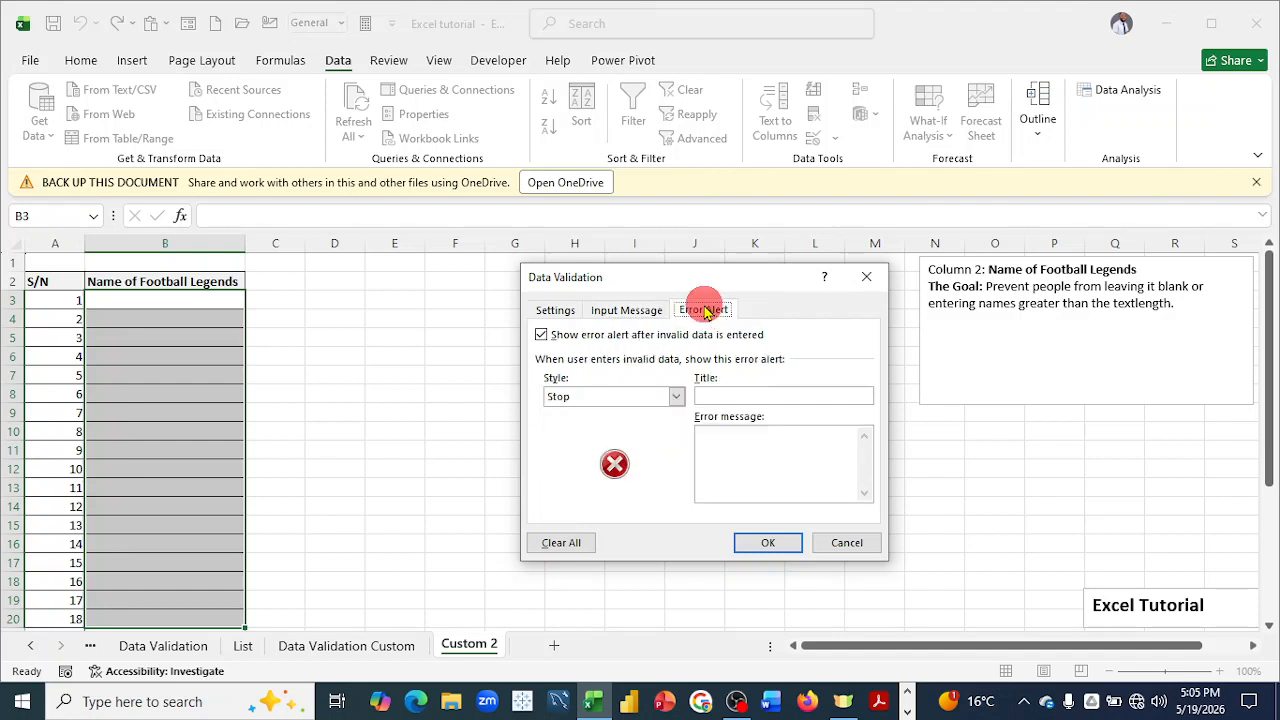
click(676, 398)
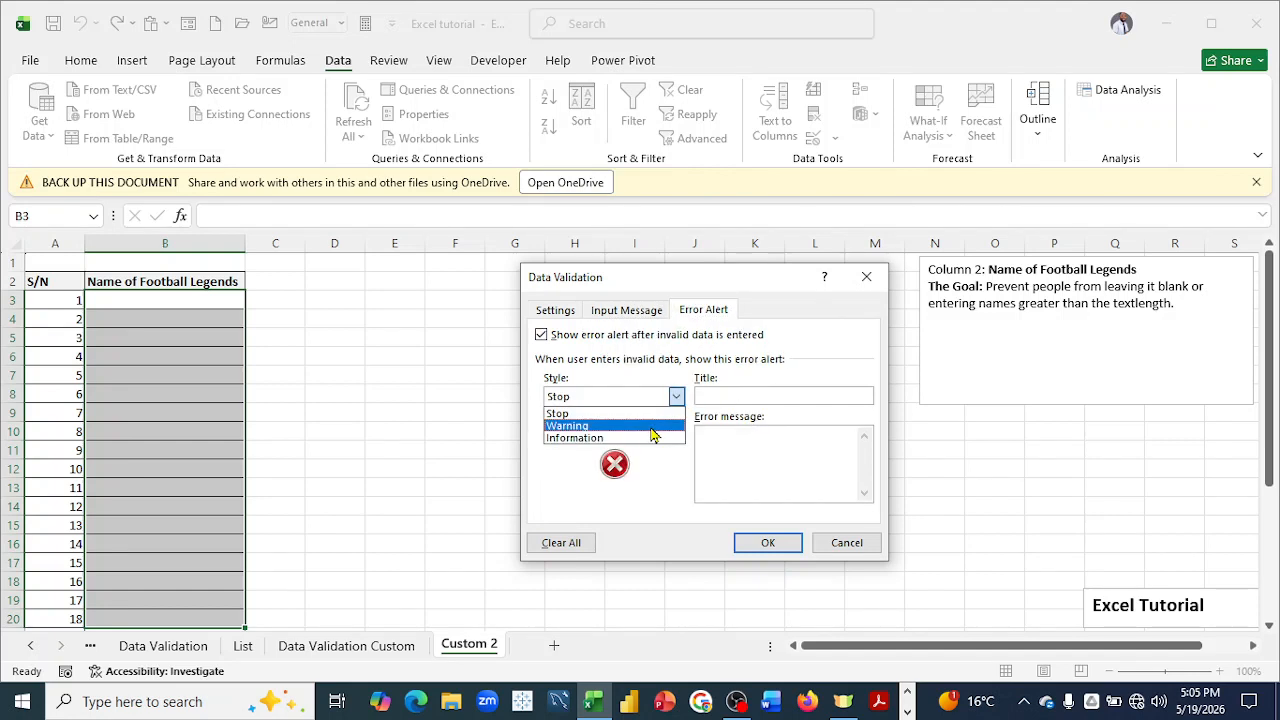
click(650, 425)
click(720, 397)
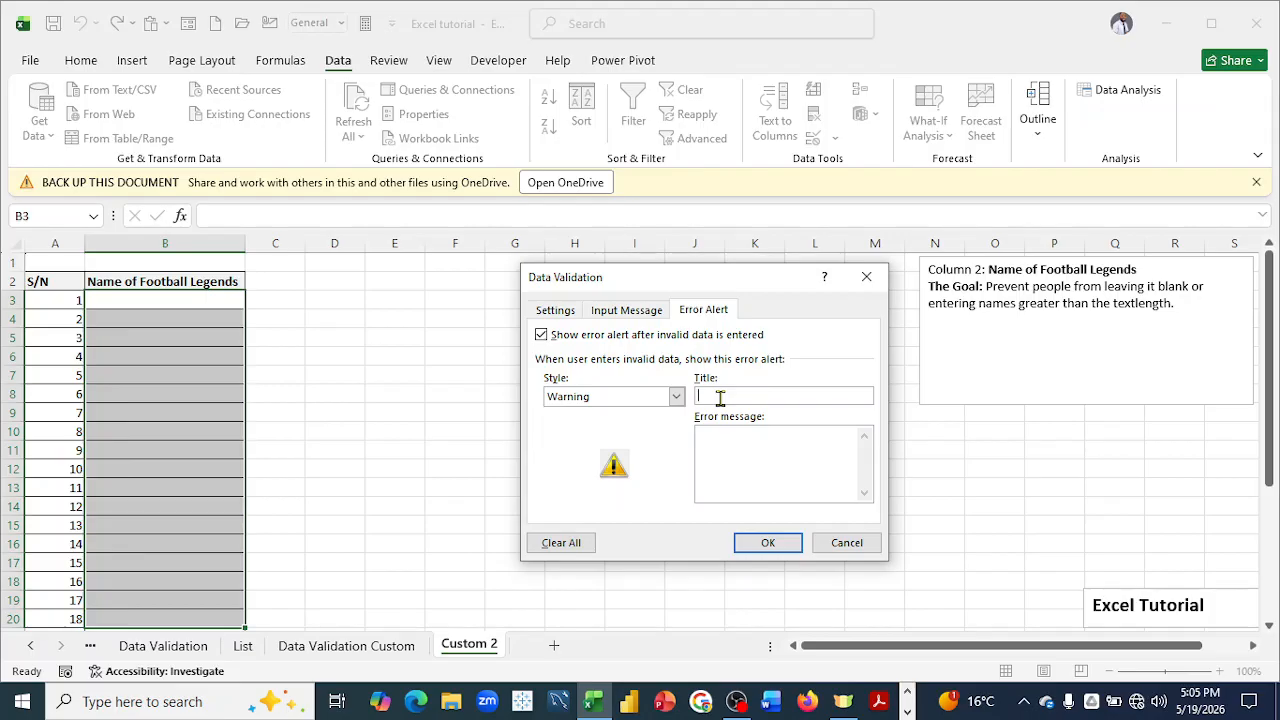
text(Wrong Entry !)
click(708, 437)
text(Kindly foll)
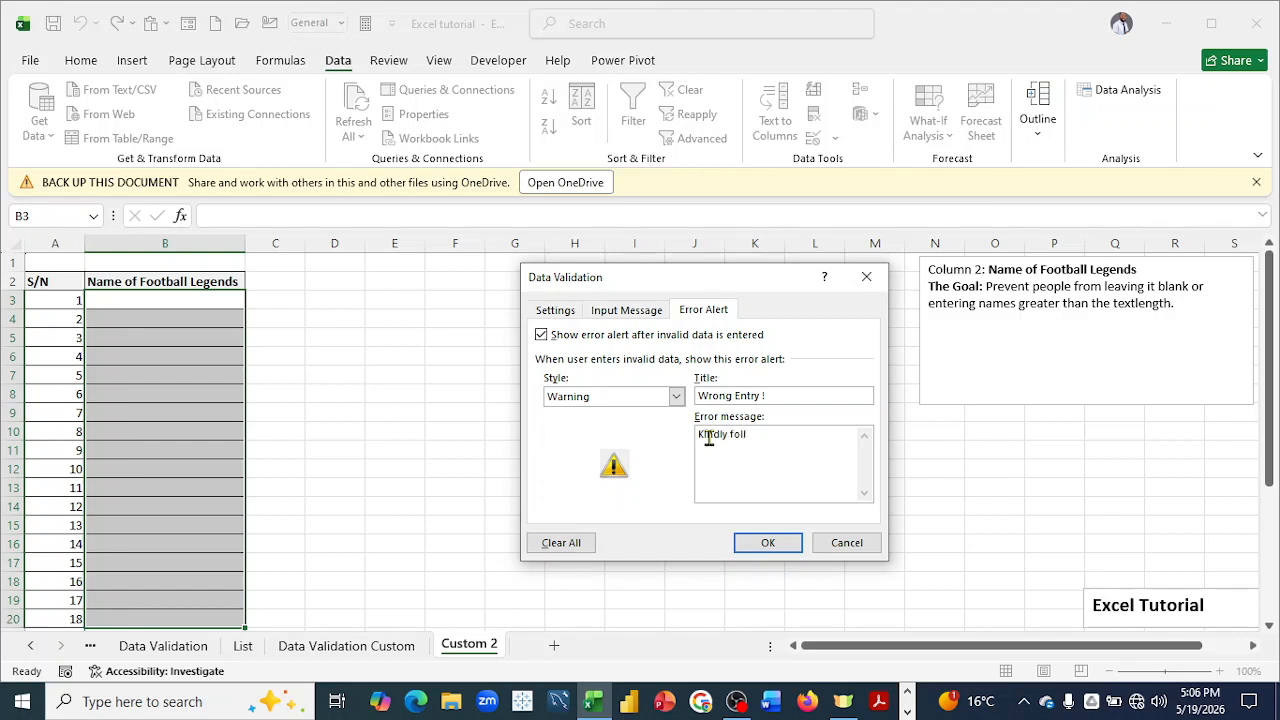
text(ow the inst)
key(BackSpace)
text(truction !)
click(767, 542)
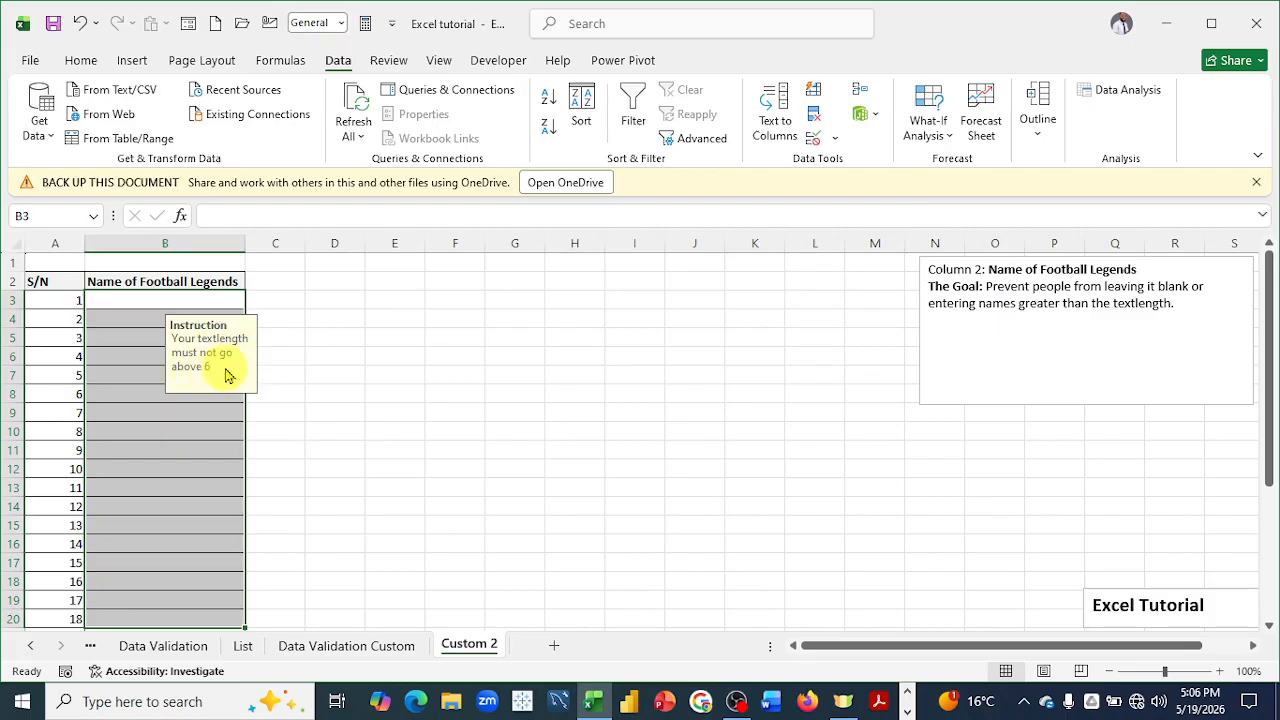
Test the validation rule by entering the over-length name "Austine JJ Okocha" in B3 and choosing to continue with it.
click(357, 347)
click(150, 303)
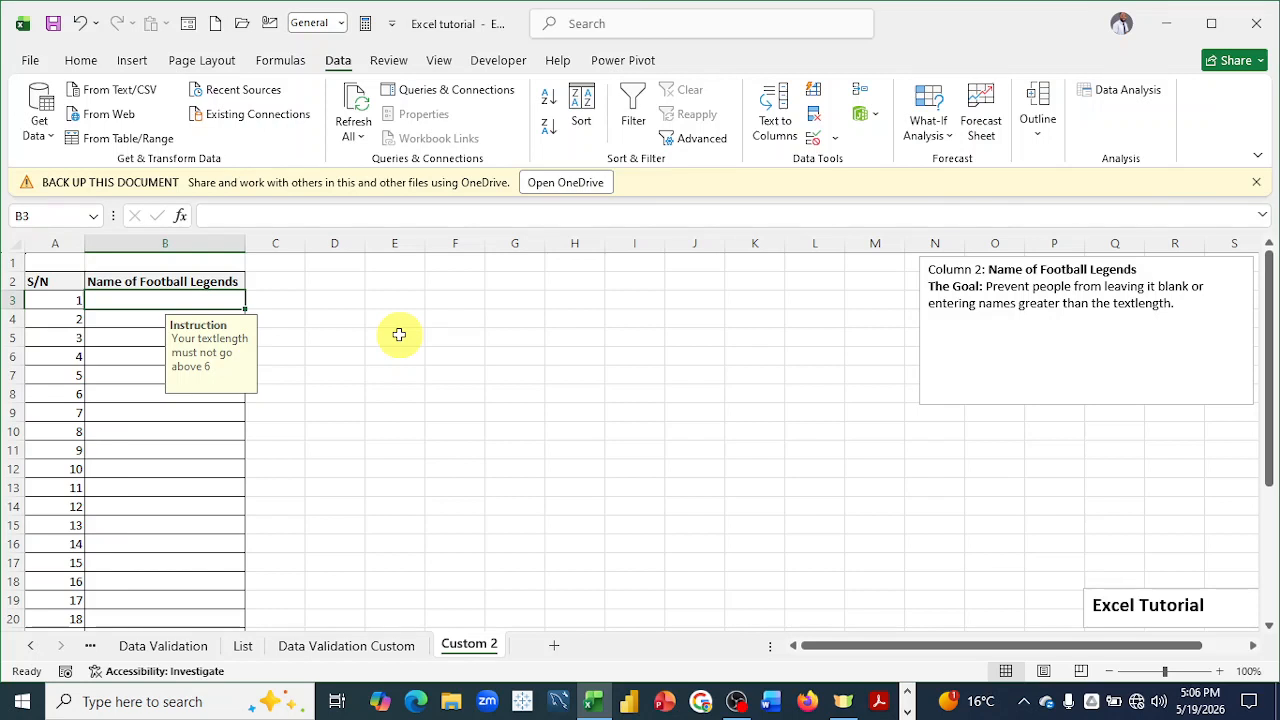
click(112, 301)
click(122, 302)
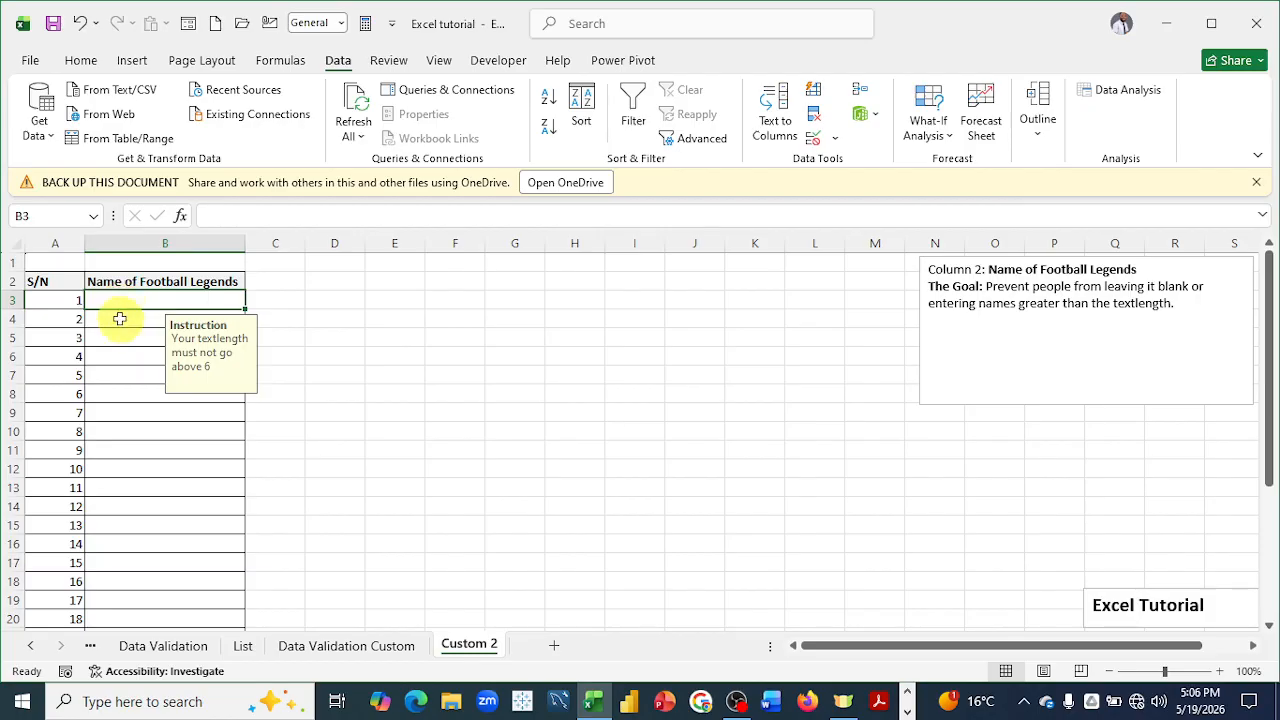
click(116, 318)
click(109, 300)
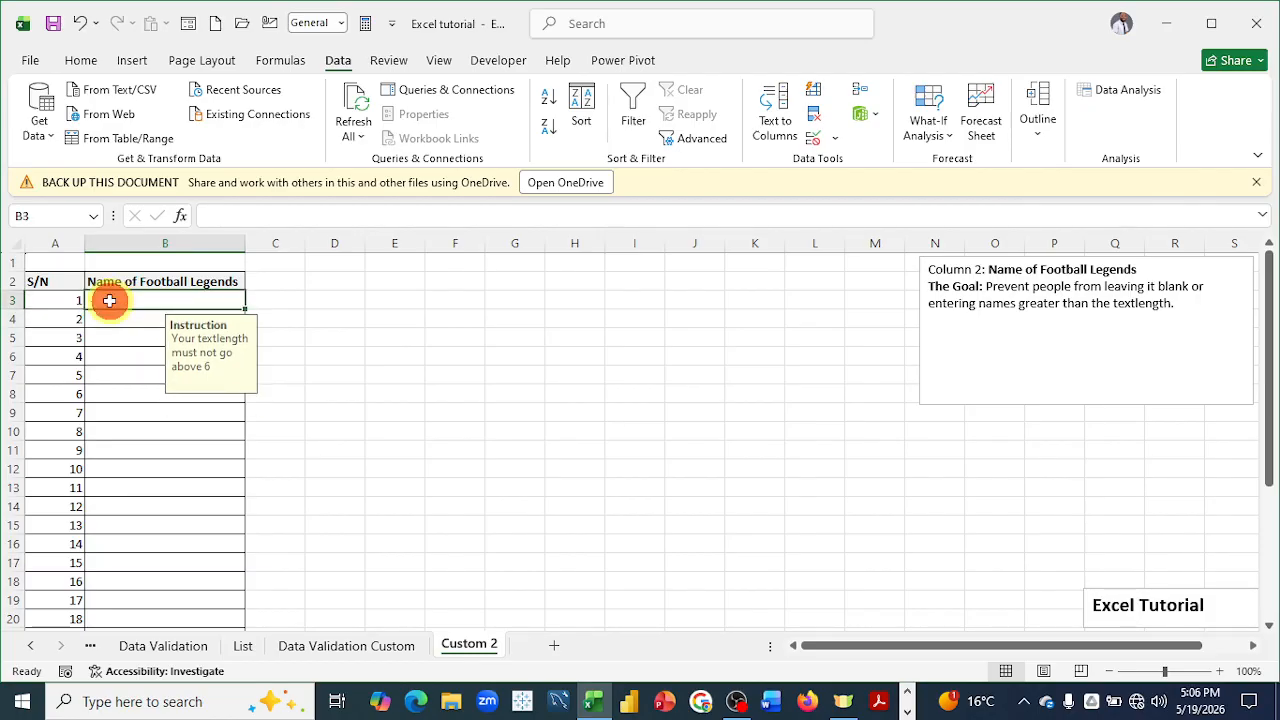
text(A)
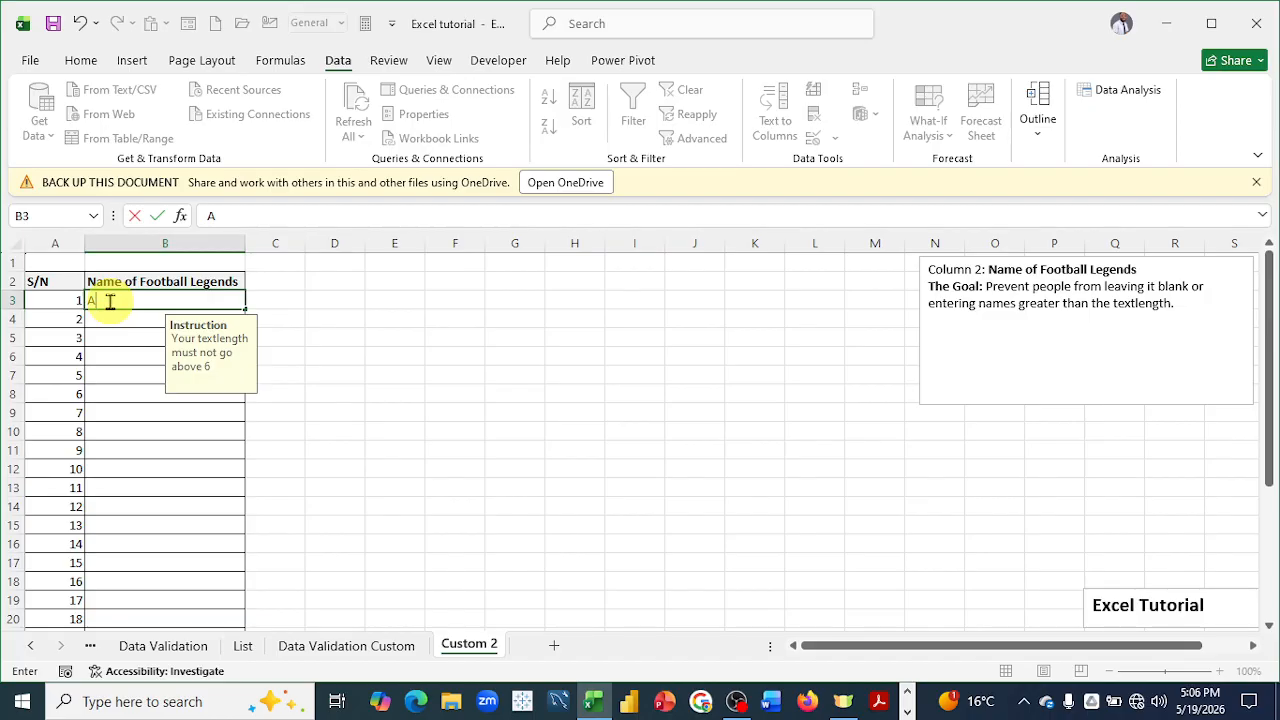
text(ust)
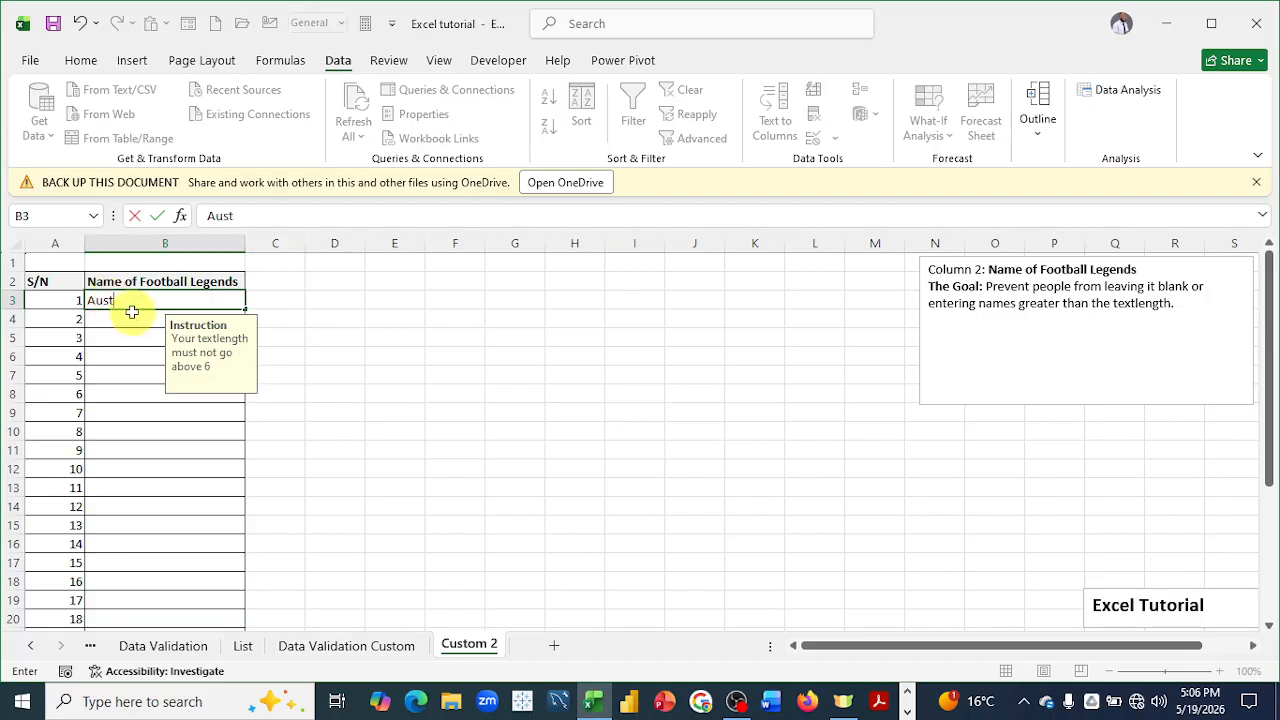
text(ine)
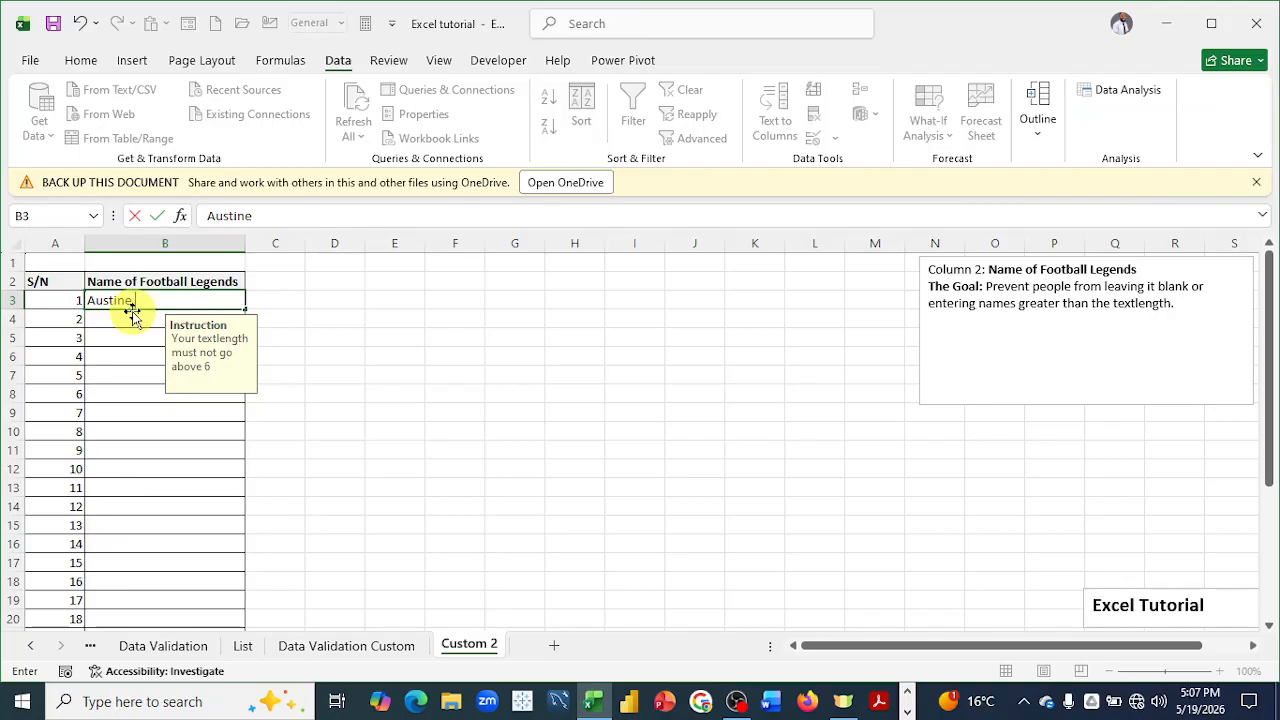
text( JJ Okocha)
key(Return)
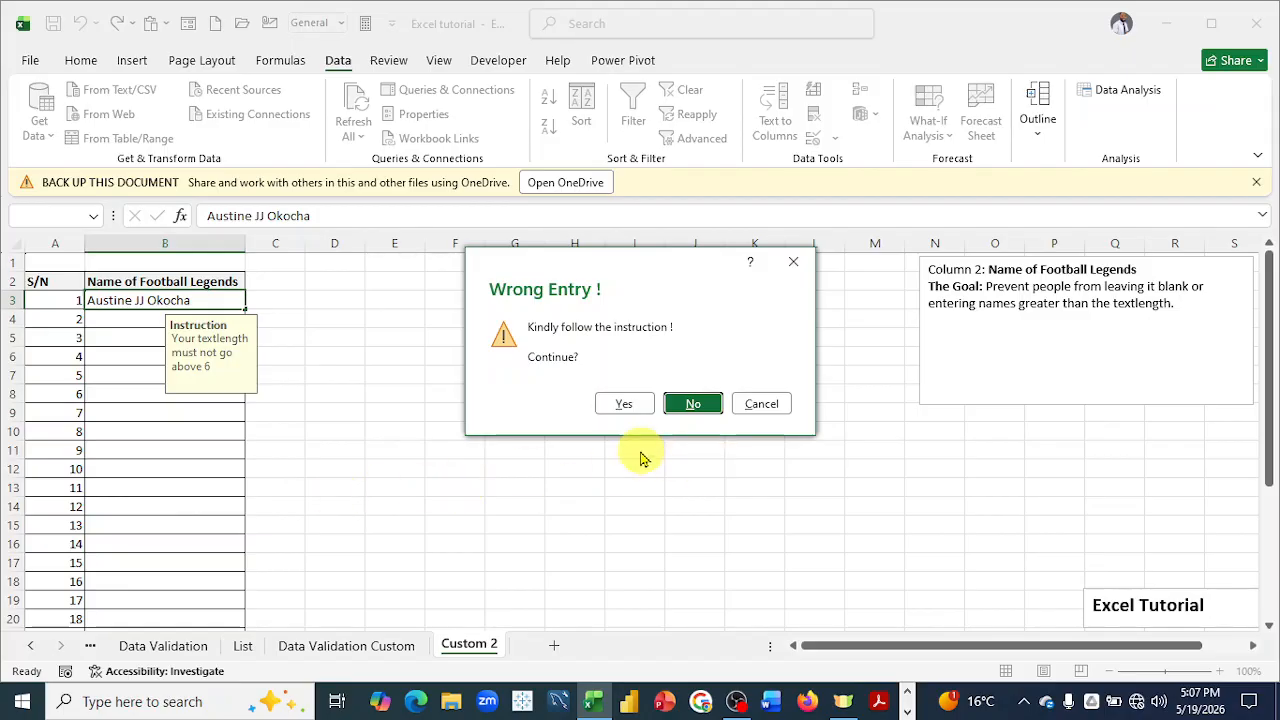
click(623, 405)
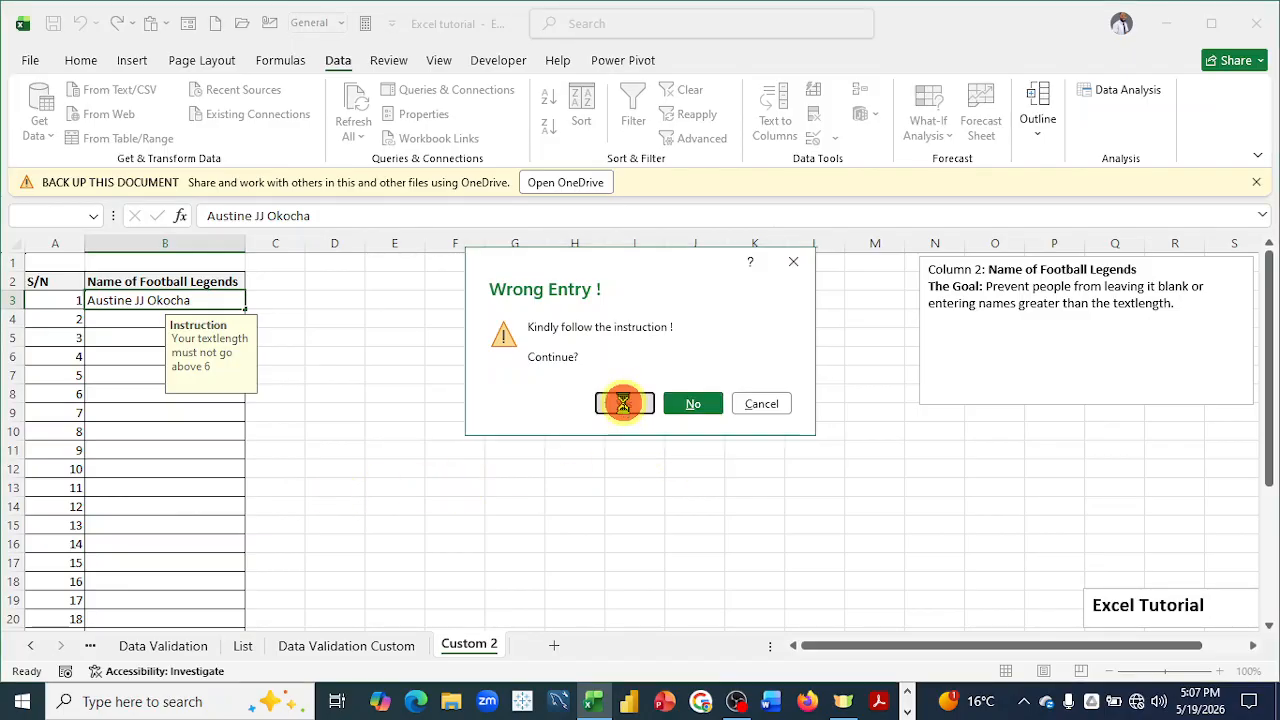
Replace the name in cell B3 with "Okocha" and select B4.
click(197, 300)
key(BackSpace)
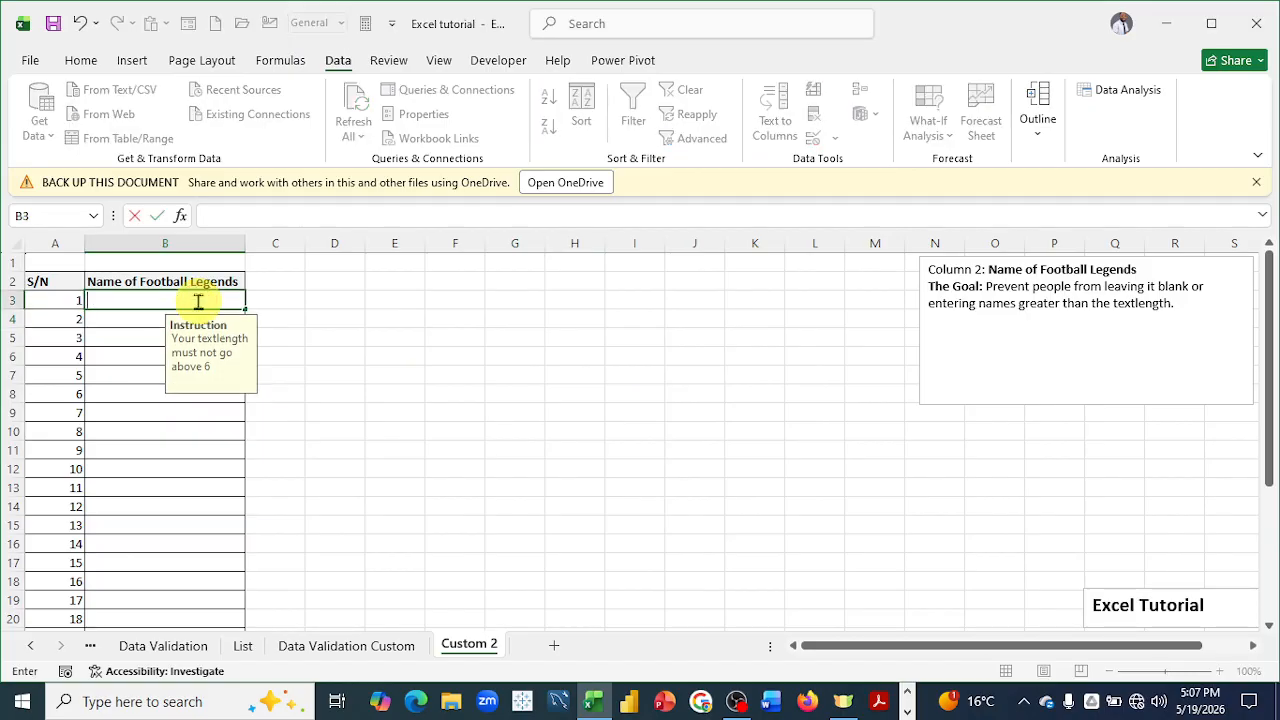
text(Okocha)
key(Return)
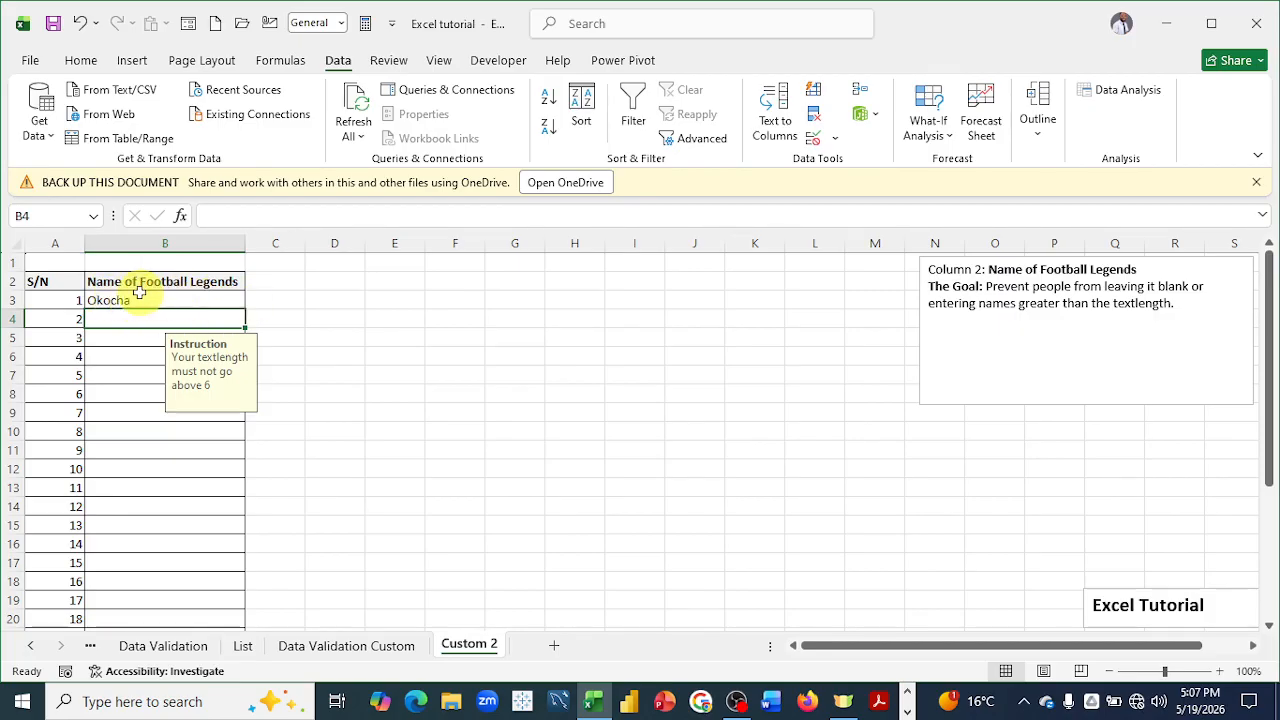
click(102, 318)
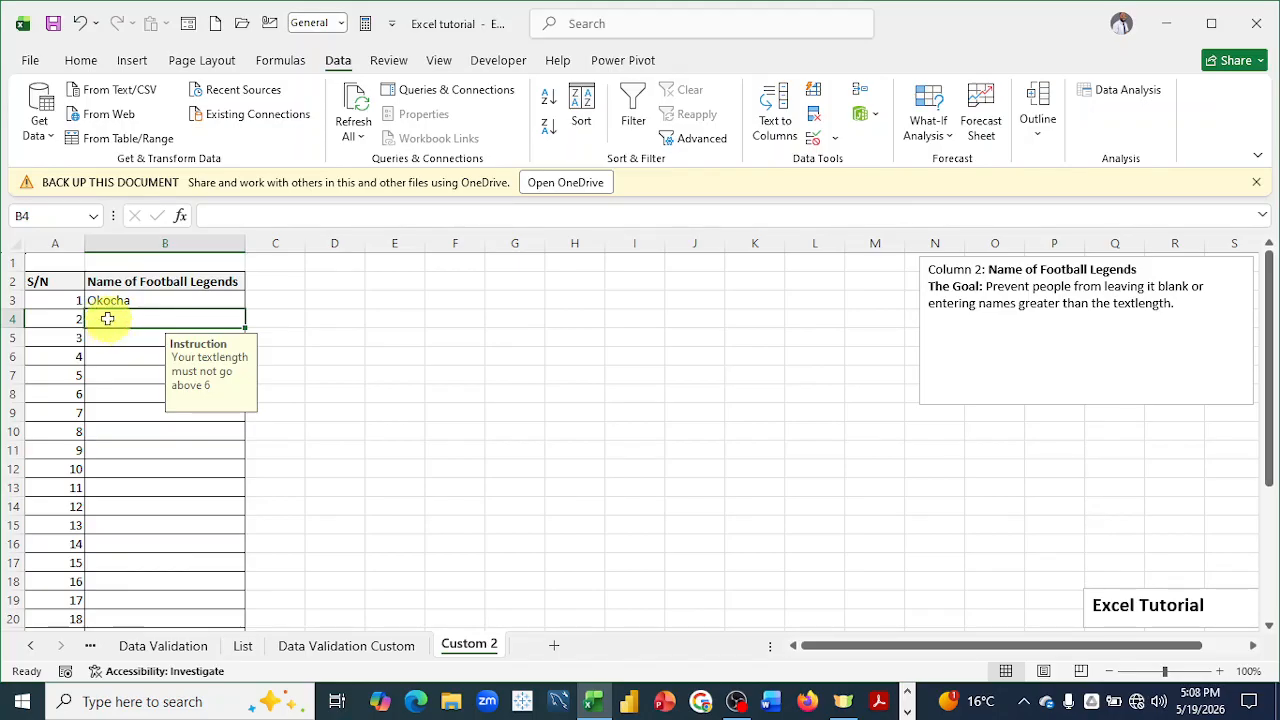
Enter the name "Kanu" in cell B4 as an entry within the six-character limit.
text(KAN)
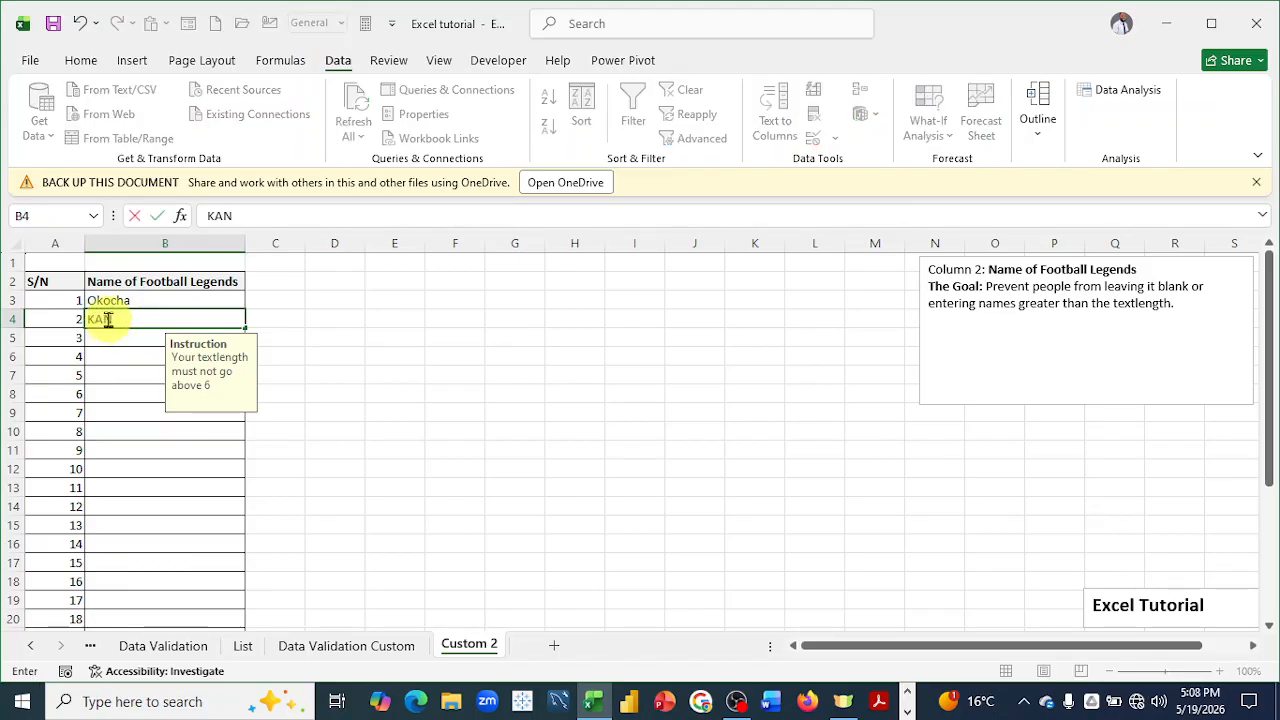
key(BackSpace)
key(BackSpace)
text(anu)
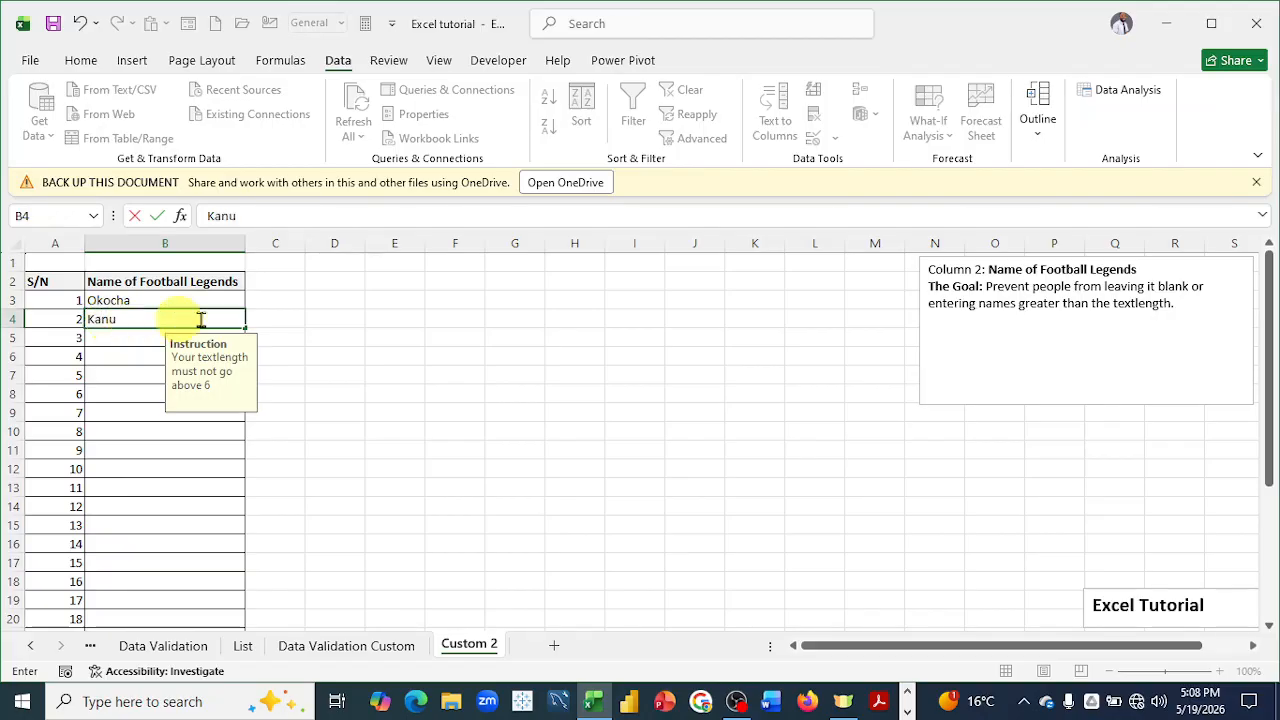
click(379, 341)
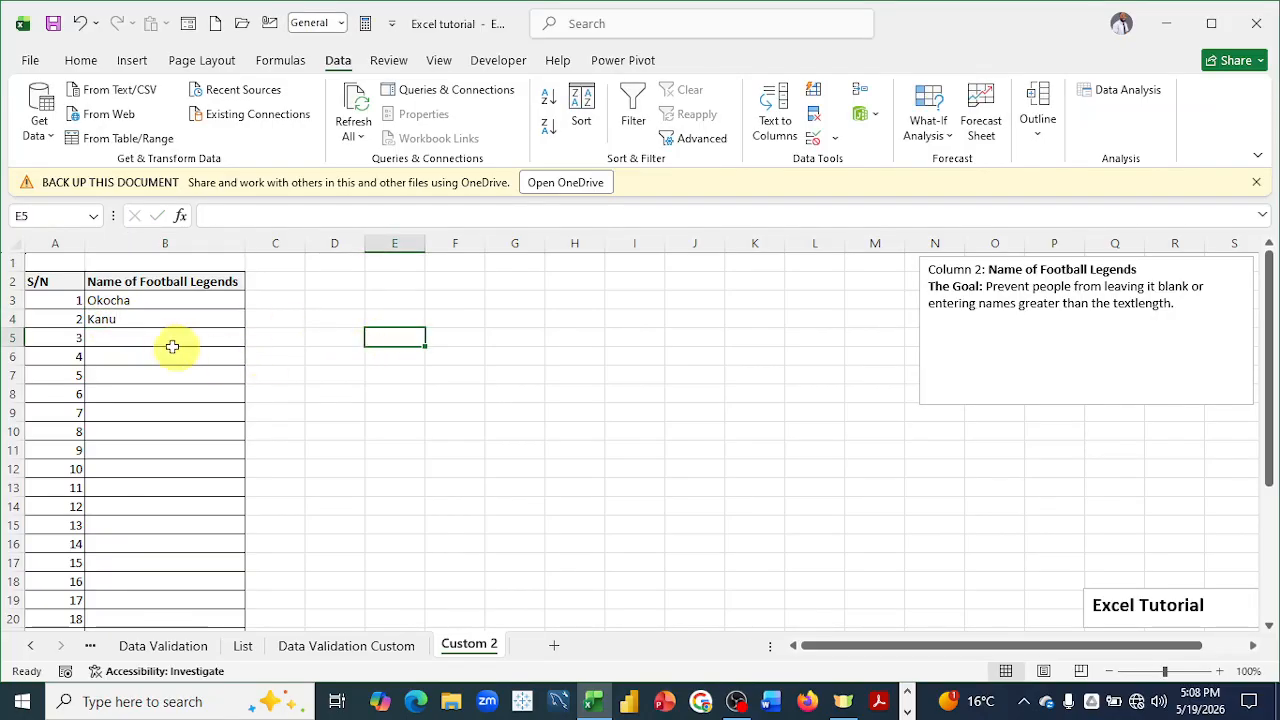
Test the validation rule with the over-length name "Roberto Carlos" in B5 and dismiss the alert without keeping the entry.
click(104, 338)
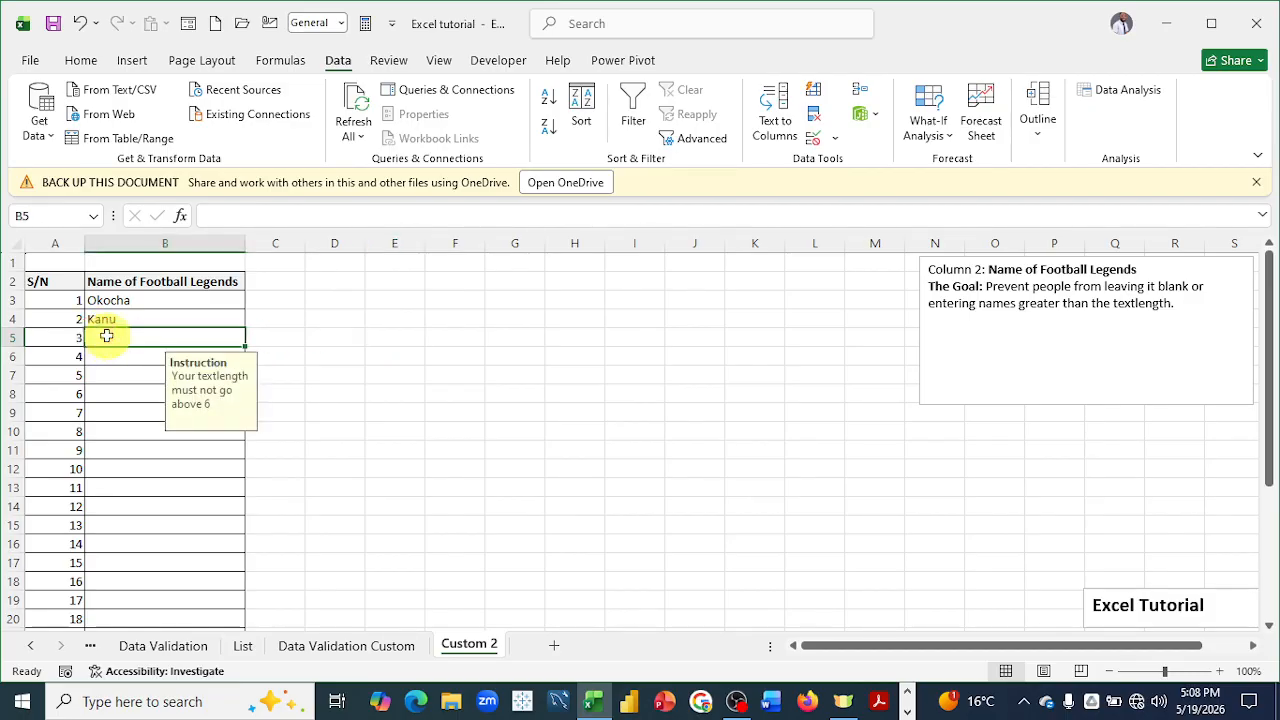
click(107, 337)
text(Ro)
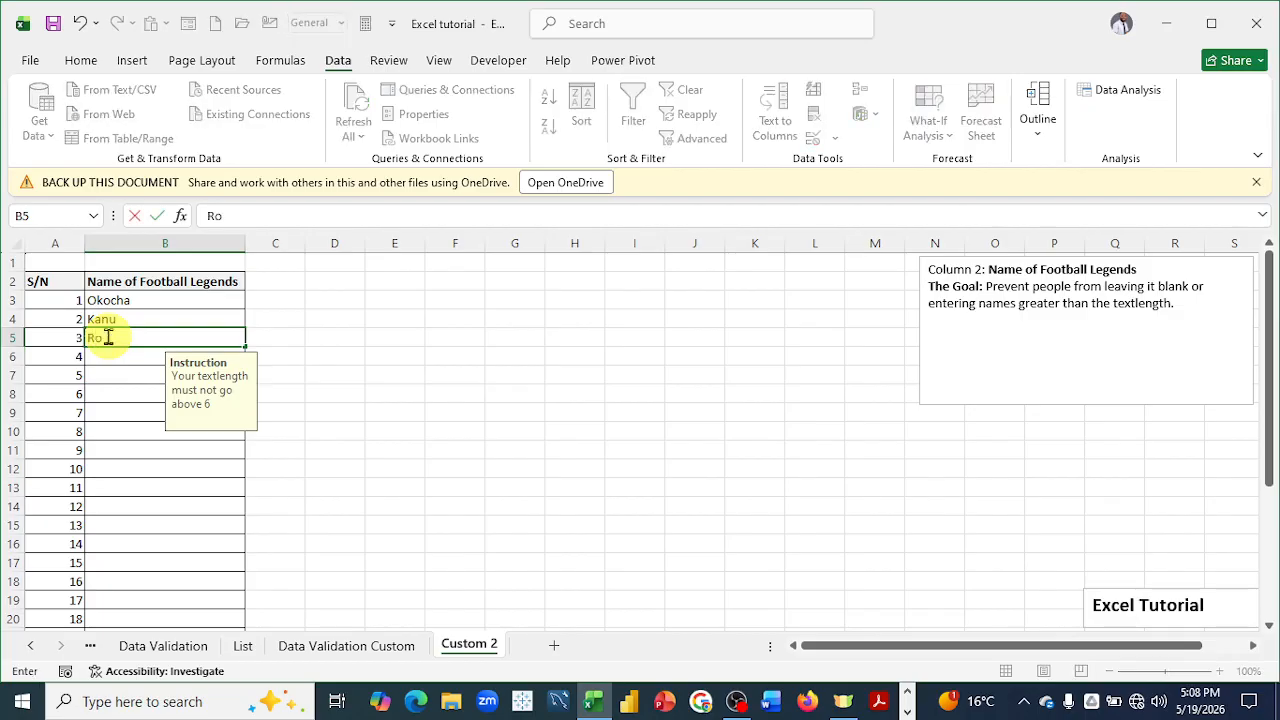
text(berto Carlos)
key(Return)
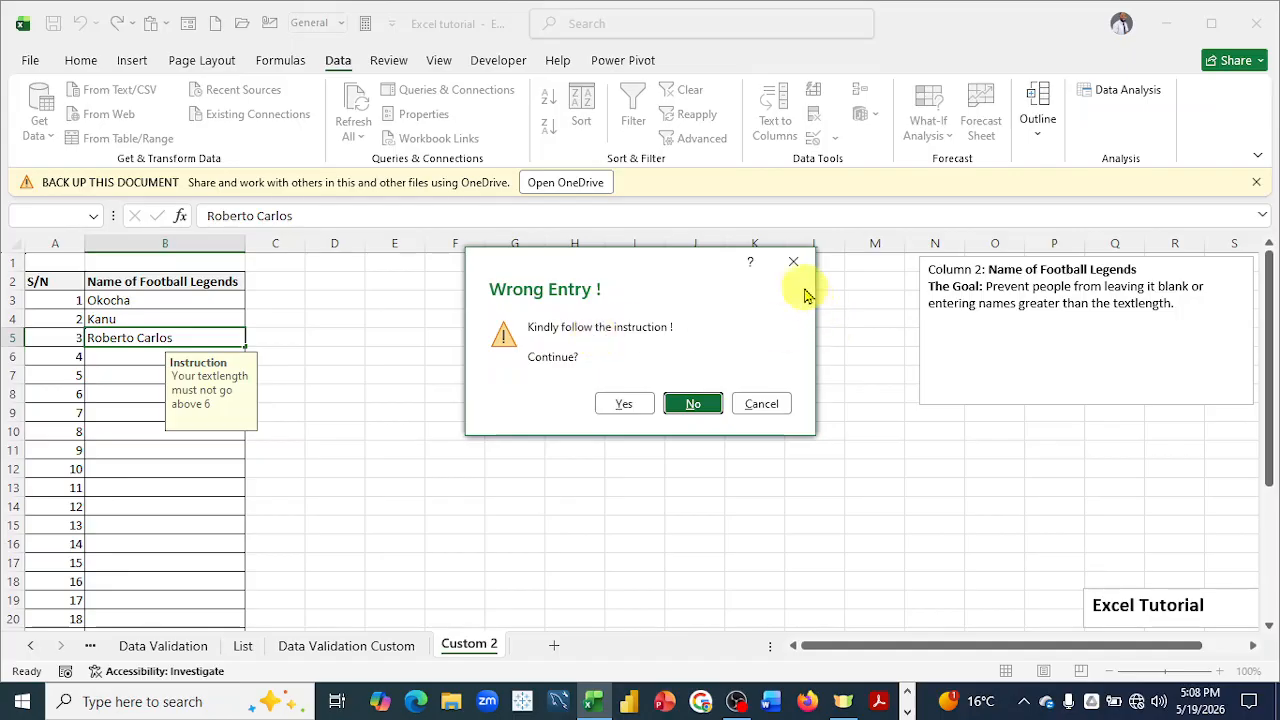
click(792, 261)
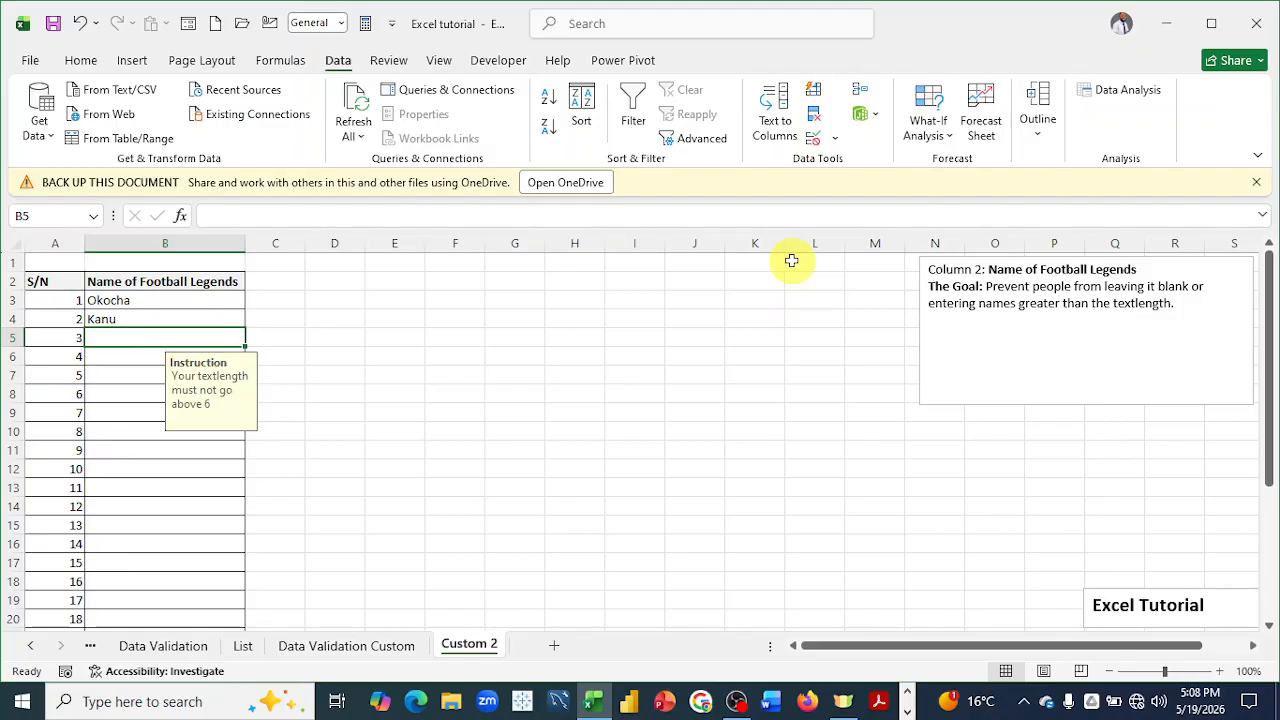
click(84, 62)
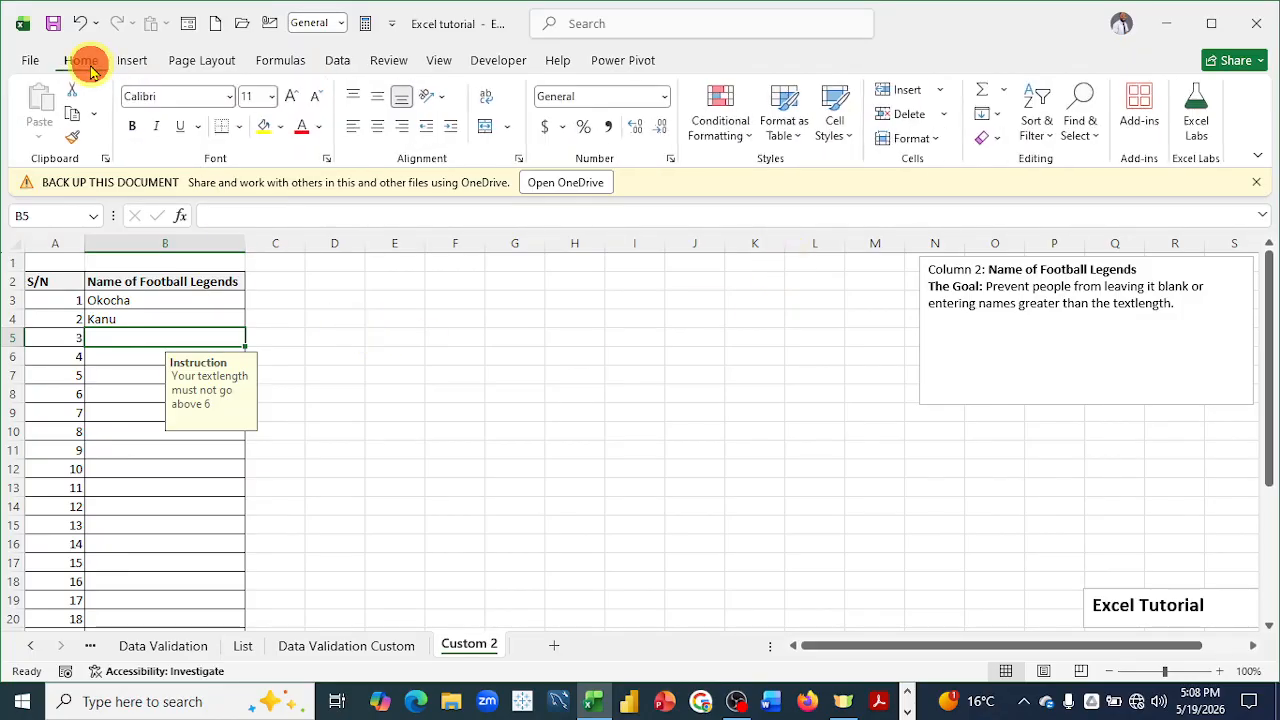